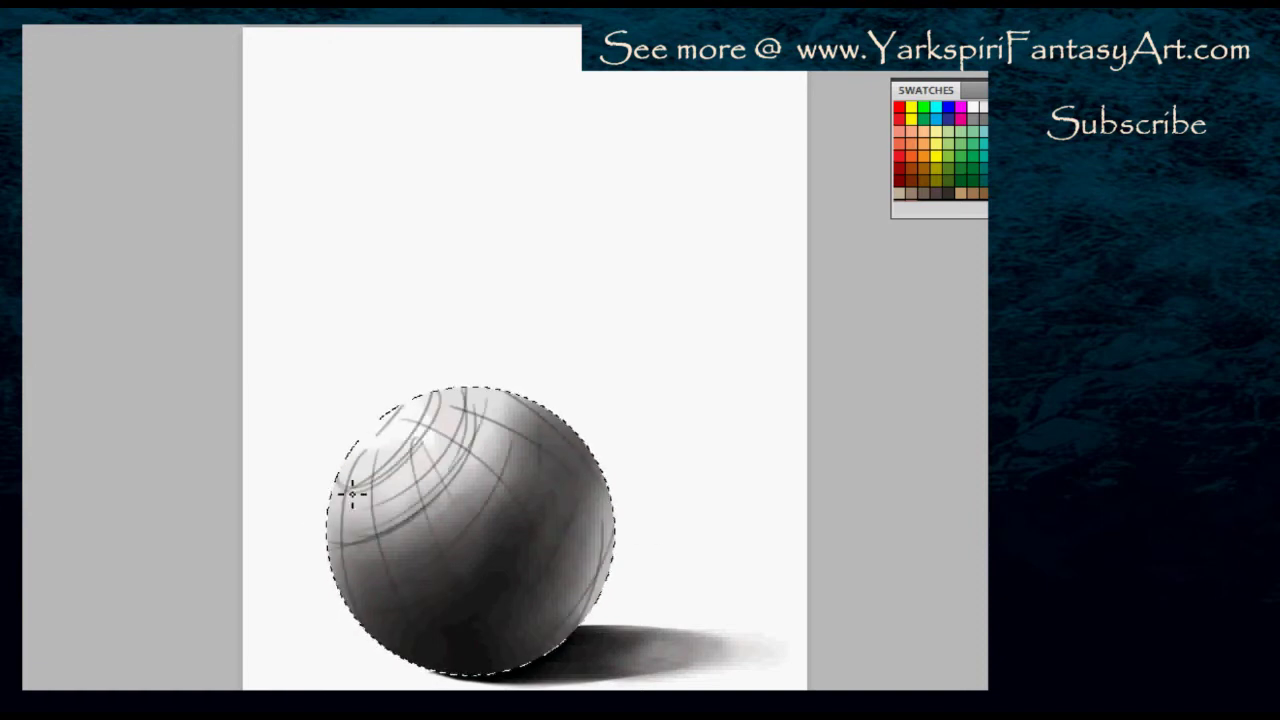
Paint curved contour lines across the selected sphere, following its form around the bright highlight
key("r")
left_click_drag(403, 377, 300, 269)
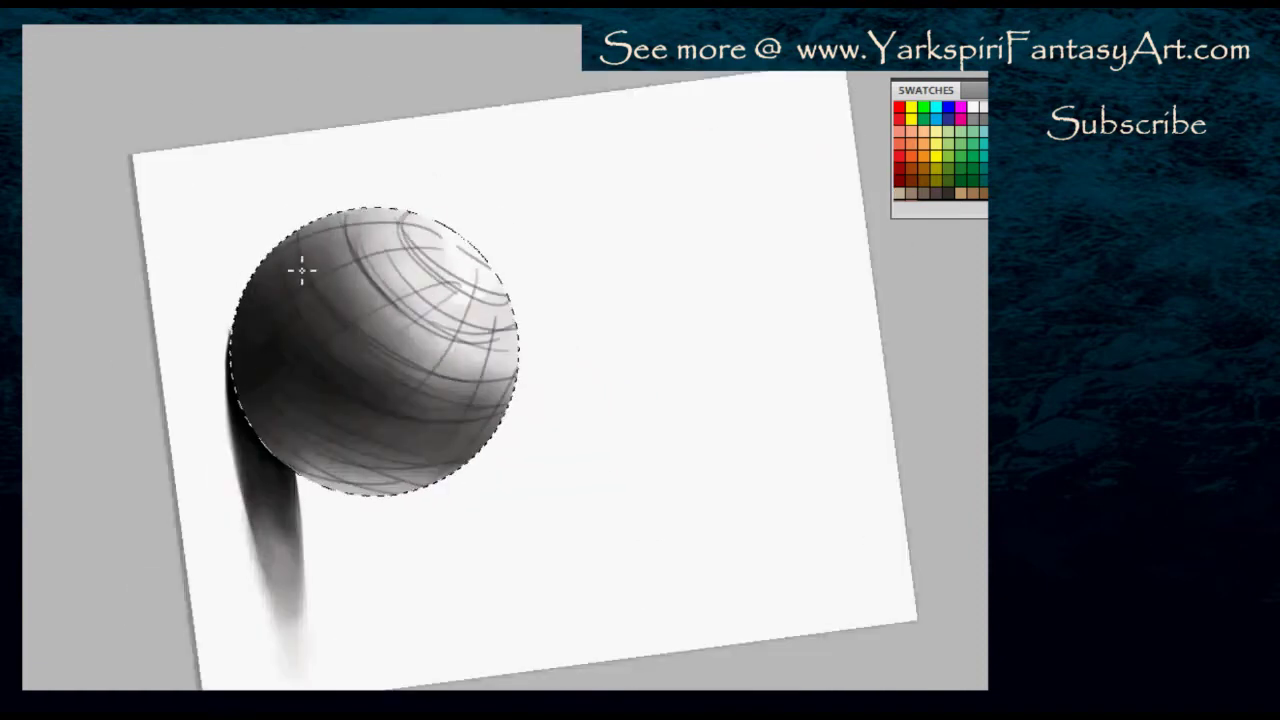
key("Escape")
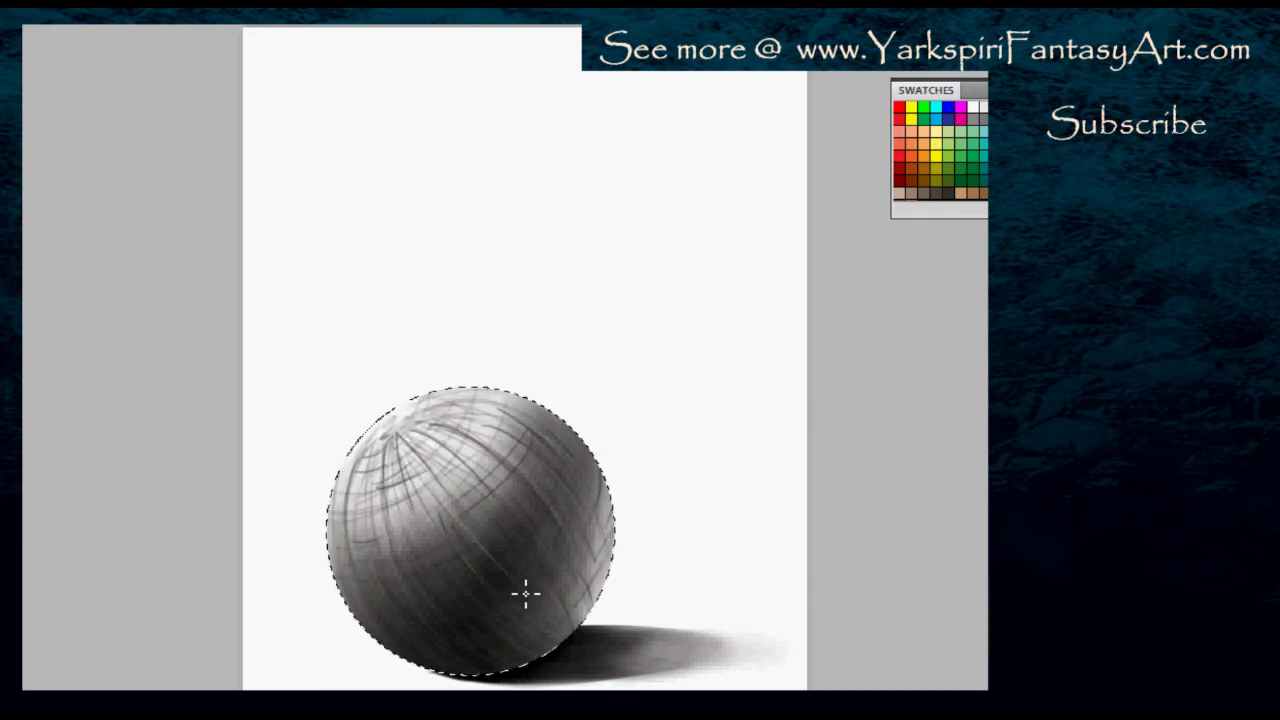
Paint short dark cross strokes between the contour lines on the sphere's lit side
scroll(466, 526, "up", 1)
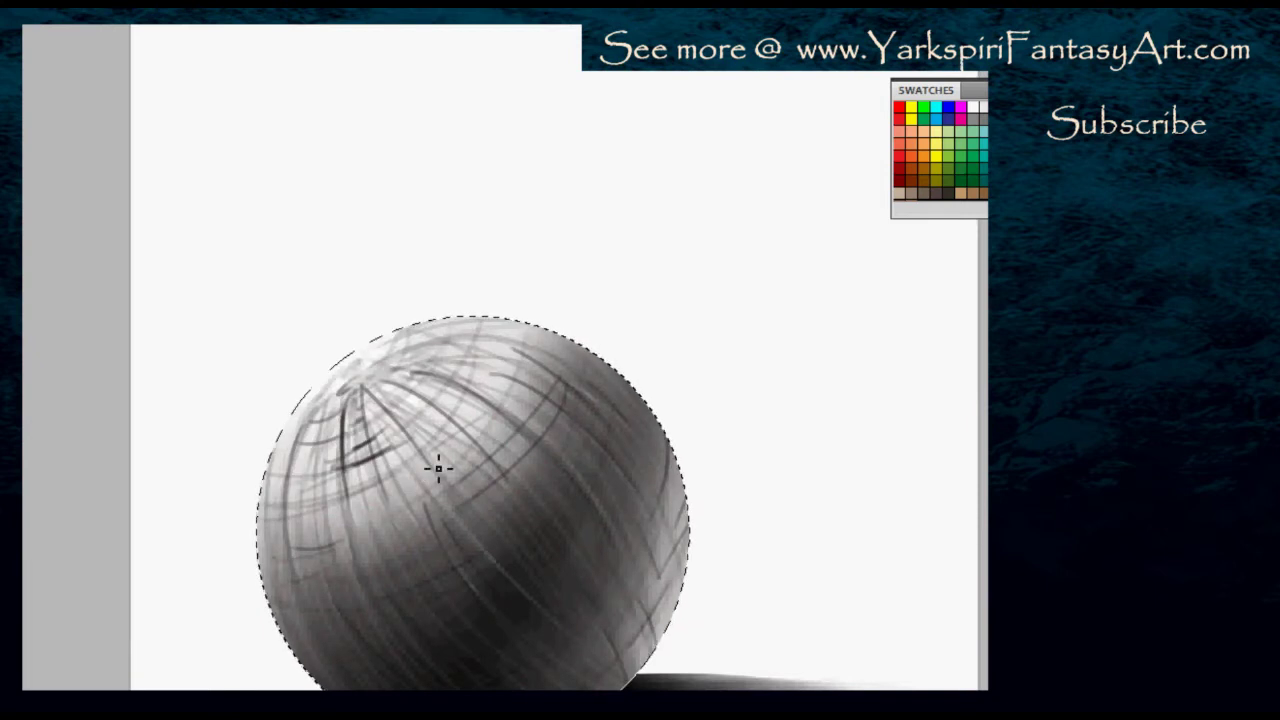
left_click_drag(380, 484, 430, 462)
left_click_drag(410, 505, 443, 490)
left_click_drag(416, 436, 434, 428)
left_click_drag(480, 518, 508, 500)
mouse_move(493, 545)
left_mouse_down()
mouse_move(395, 570)
mouse_move(292, 517)
left_mouse_up()
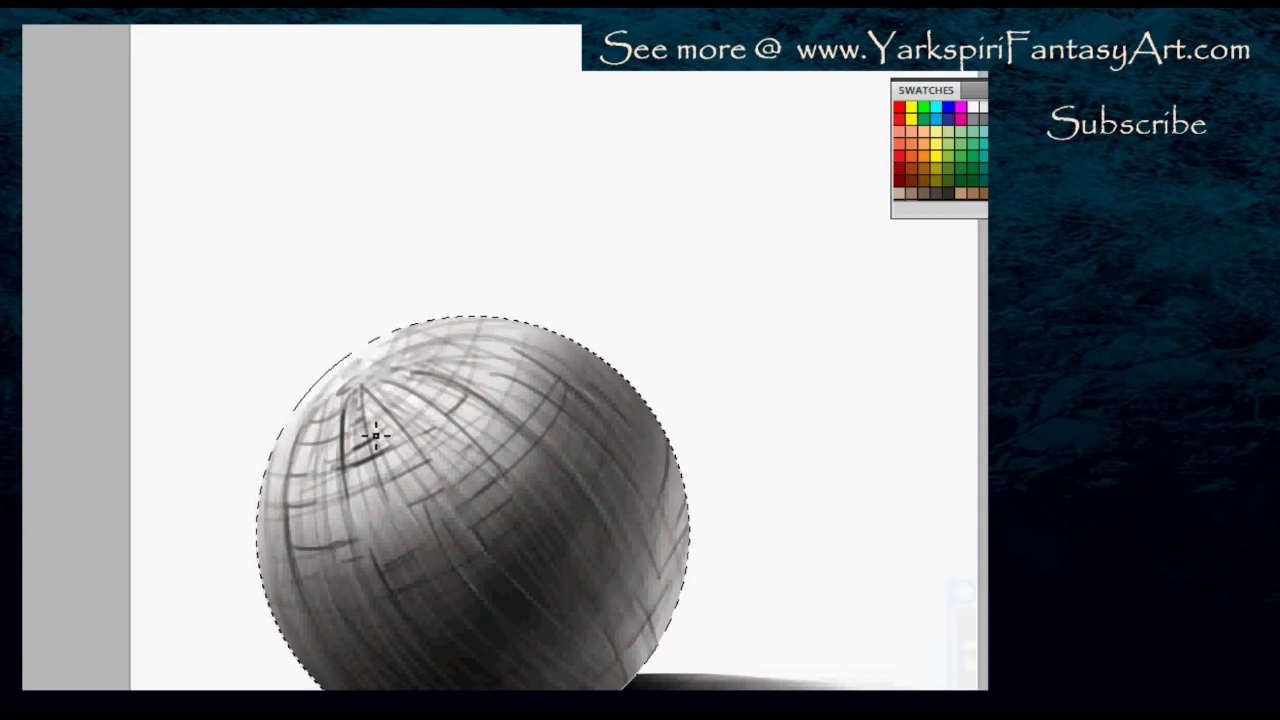
left_click_drag(386, 668, 500, 628)
Undo the recent dark cross strokes, stepping back and forth through the history to compare the sphere
key("ctrl+alt+z")
key("ctrl+alt+z")
key("ctrl+alt+z")
key("ctrl+alt+z")
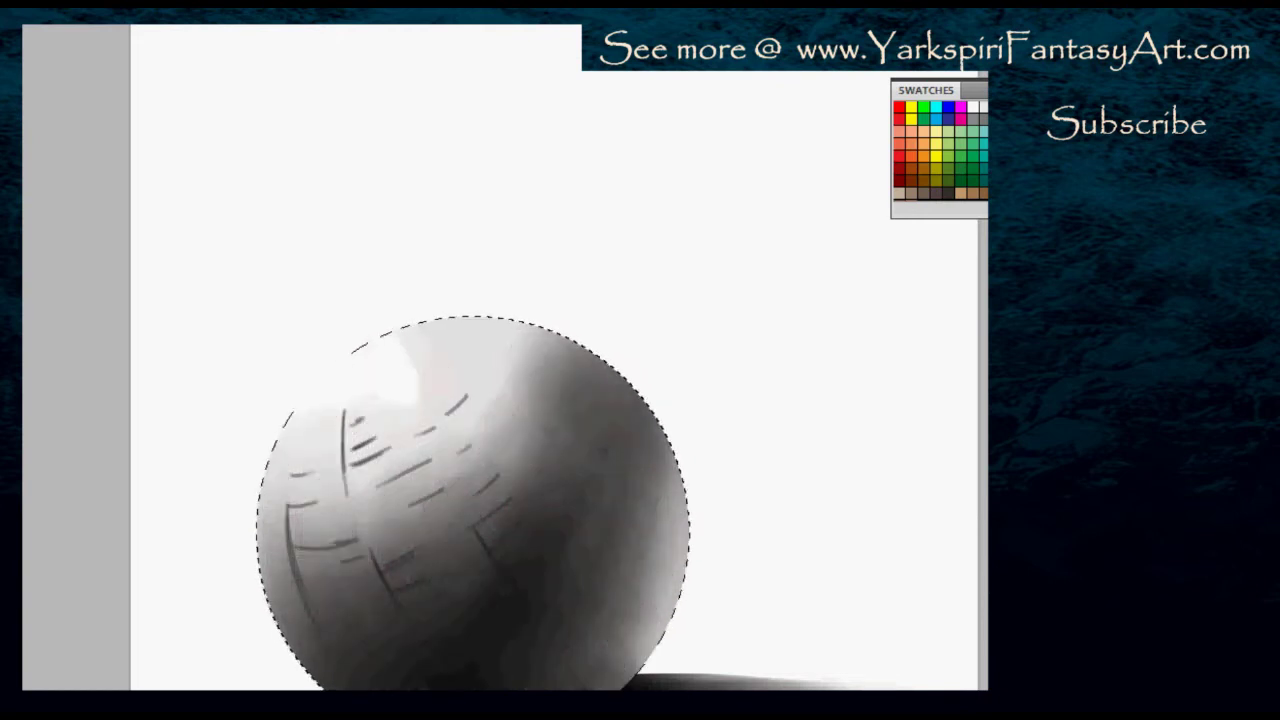
key("ctrl+shift+z")
key("ctrl+shift+z")
key("ctrl+shift+z")
key("ctrl+shift+z")
key("ctrl+shift+z")
key("ctrl+alt+z")
key("ctrl+alt+z")
key("ctrl+alt+z")
key("ctrl+alt+z")
key("ctrl+alt+z")
key("ctrl+alt+z")
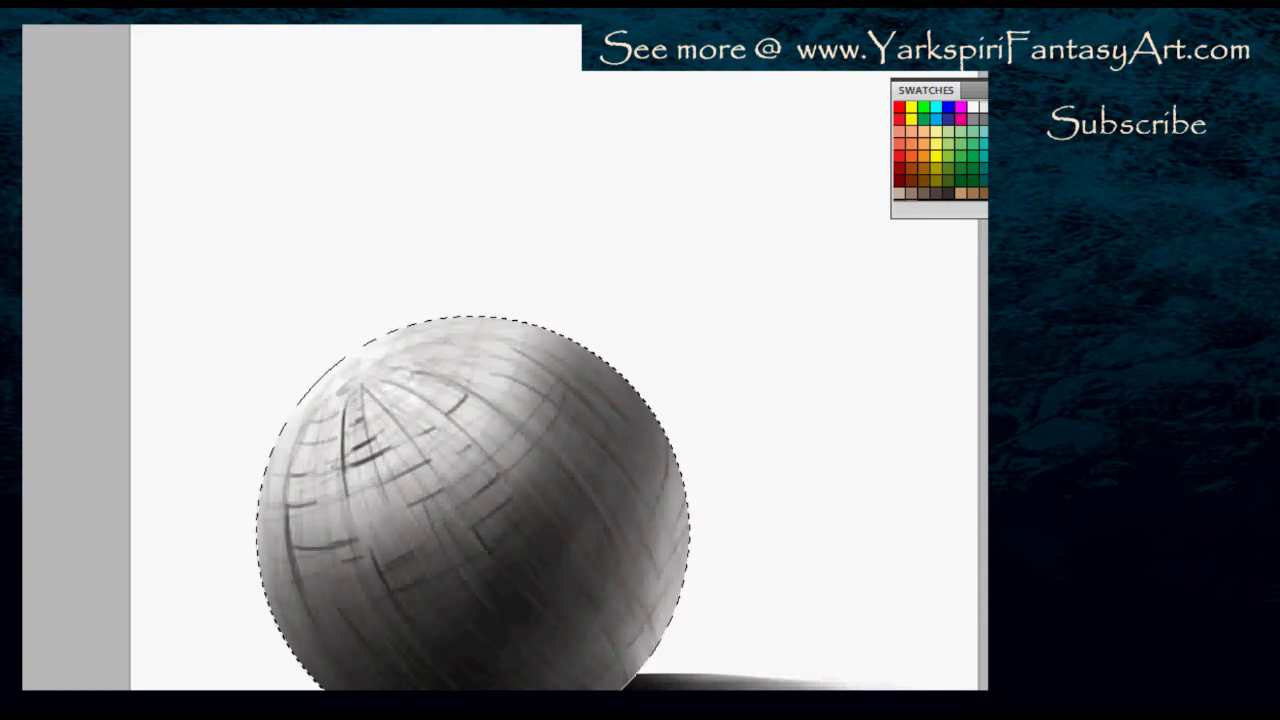
Reduce the brush size and dab small dark marks just below the sphere's highlight
key("bracketleft")
key("bracketleft")
key("bracketleft")
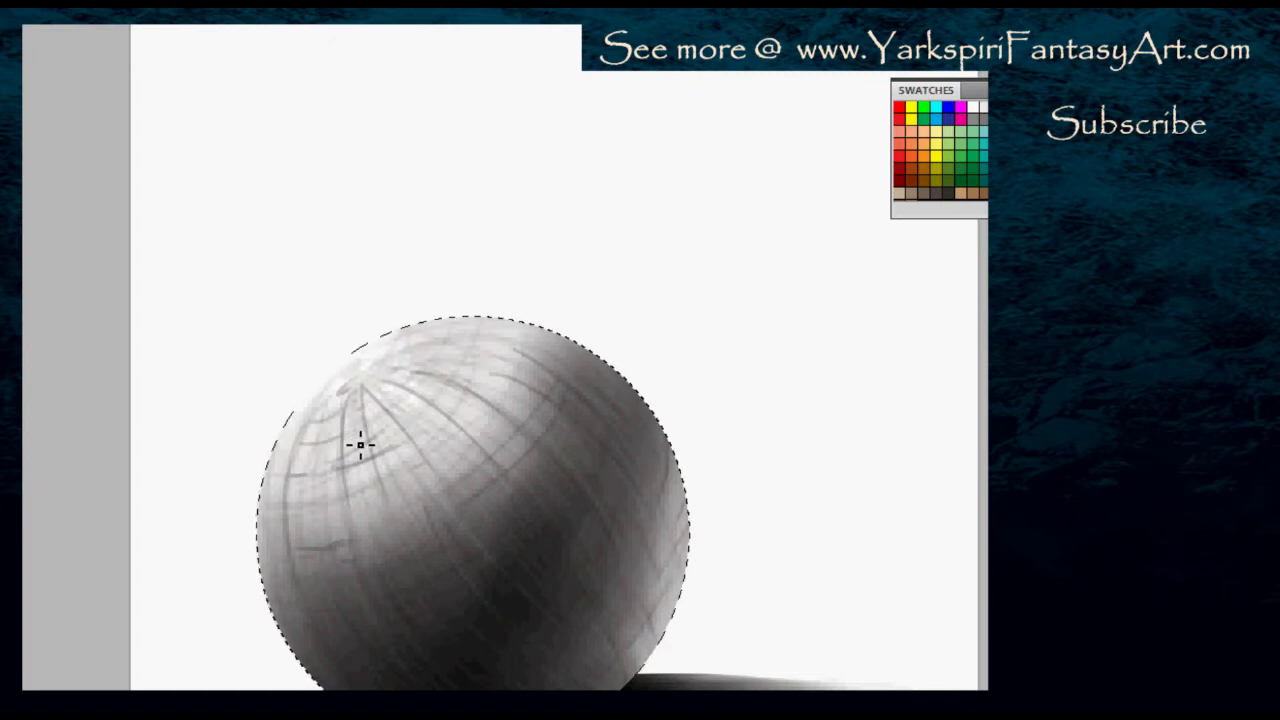
left_click(348, 434)
left_click(357, 422)
left_click(357, 411)
mouse_move(364, 446)
left_mouse_down()
mouse_move(383, 432)
mouse_move(292, 468)
mouse_move(380, 445)
mouse_move(349, 432)
mouse_move(371, 380)
mouse_move(349, 414)
mouse_move(394, 386)
mouse_move(343, 393)
mouse_move(376, 364)
left_mouse_up()
left_click(383, 420)
left_click(378, 411)
Undo the small dark marks dabbed below the highlight
key("ctrl+alt+z")
key("ctrl+alt+z")
key("ctrl+alt+z")
key("ctrl+alt+z")
key("ctrl+alt+z")
key("ctrl+alt+z")
key("ctrl+alt+z")
key("ctrl+alt+z")
key("ctrl+alt+z")
key("ctrl+alt+z")
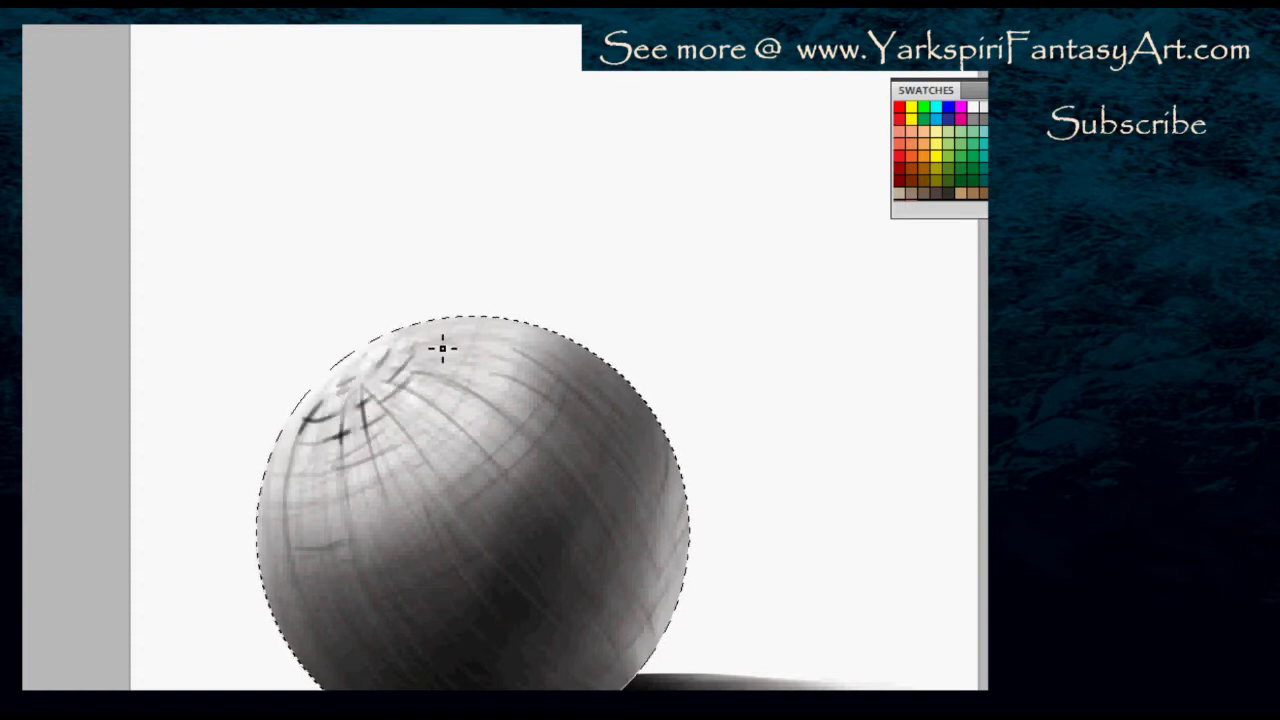
Paint short curved dark dashes in rows around the sphere, following its form outward from the highlight
mouse_move(316, 465)
left_mouse_down()
mouse_move(423, 426)
mouse_move(437, 380)
mouse_move(437, 429)
mouse_move(297, 563)
mouse_move(449, 471)
mouse_move(543, 437)
mouse_move(500, 390)
left_mouse_up()
left_click_drag(375, 562, 500, 512)
left_click_drag(265, 585, 290, 585)
left_click_drag(300, 600, 352, 600)
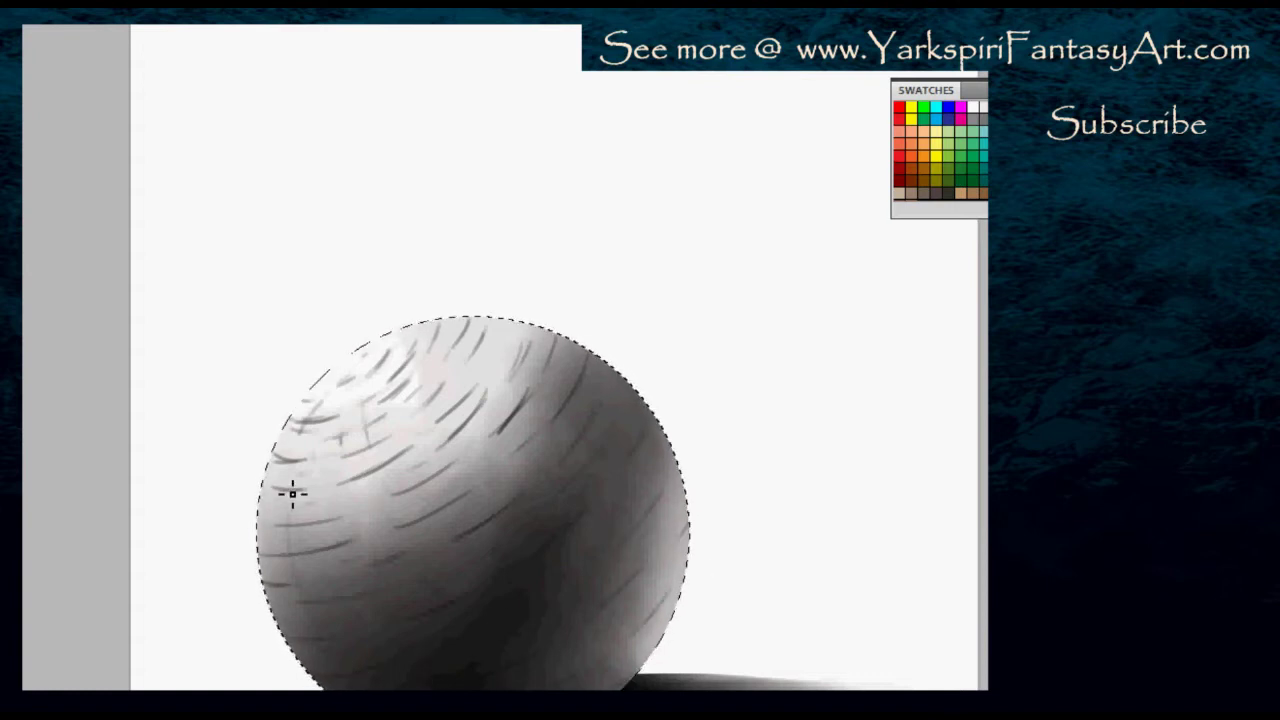
Cross the curved dashes on the sphere's left and lower-left side with short, roughly vertical dark strokes
mouse_move(286, 478)
left_mouse_down()
mouse_move(286, 508)
mouse_move(321, 541)
left_mouse_up()
left_click_drag(345, 481, 348, 500)
left_click_drag(375, 463, 378, 476)
left_click_drag(372, 483, 389, 558)
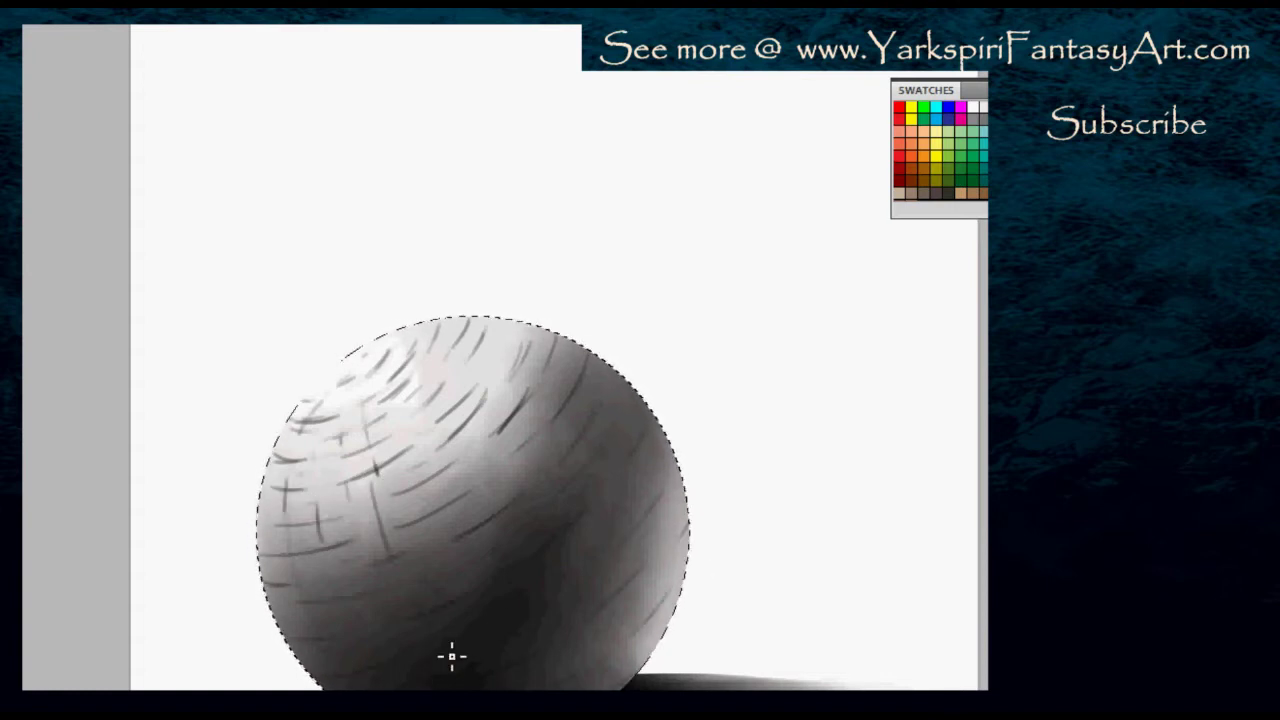
left_click_drag(278, 508, 278, 539)
left_click_drag(280, 571, 285, 598)
left_click_drag(312, 585, 317, 608)
left_click_drag(339, 590, 344, 607)
left_click_drag(417, 470, 429, 489)
left_click_drag(439, 499, 447, 515)
left_click_drag(413, 596, 422, 615)
left_click_drag(428, 535, 437, 555)
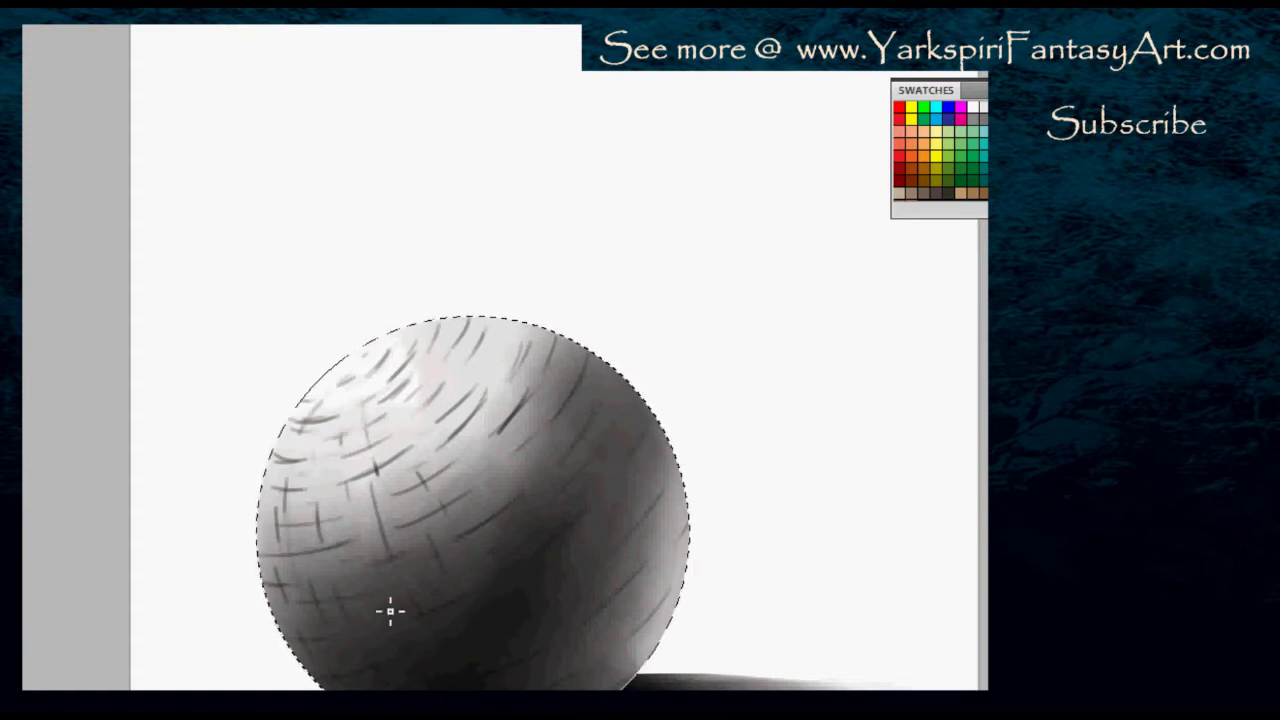
Continue the short crossing strokes over the dashes around the highlight and toward the sphere's right side
left_click_drag(477, 502, 486, 519)
left_click_drag(447, 452, 457, 467)
left_click_drag(424, 411, 436, 427)
left_click_drag(453, 383, 465, 395)
left_click_drag(388, 382, 406, 398)
left_click_drag(376, 365, 394, 378)
left_click_drag(400, 350, 415, 362)
left_click_drag(472, 337, 484, 350)
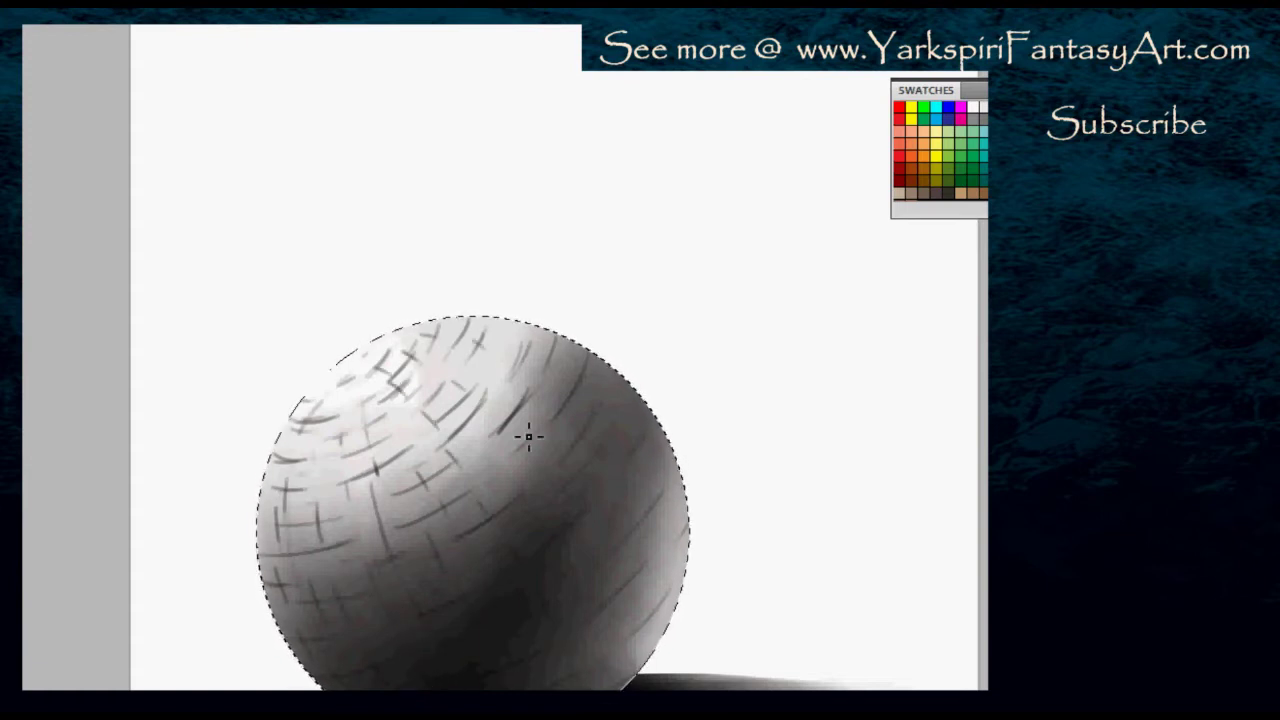
left_click_drag(550, 394, 571, 412)
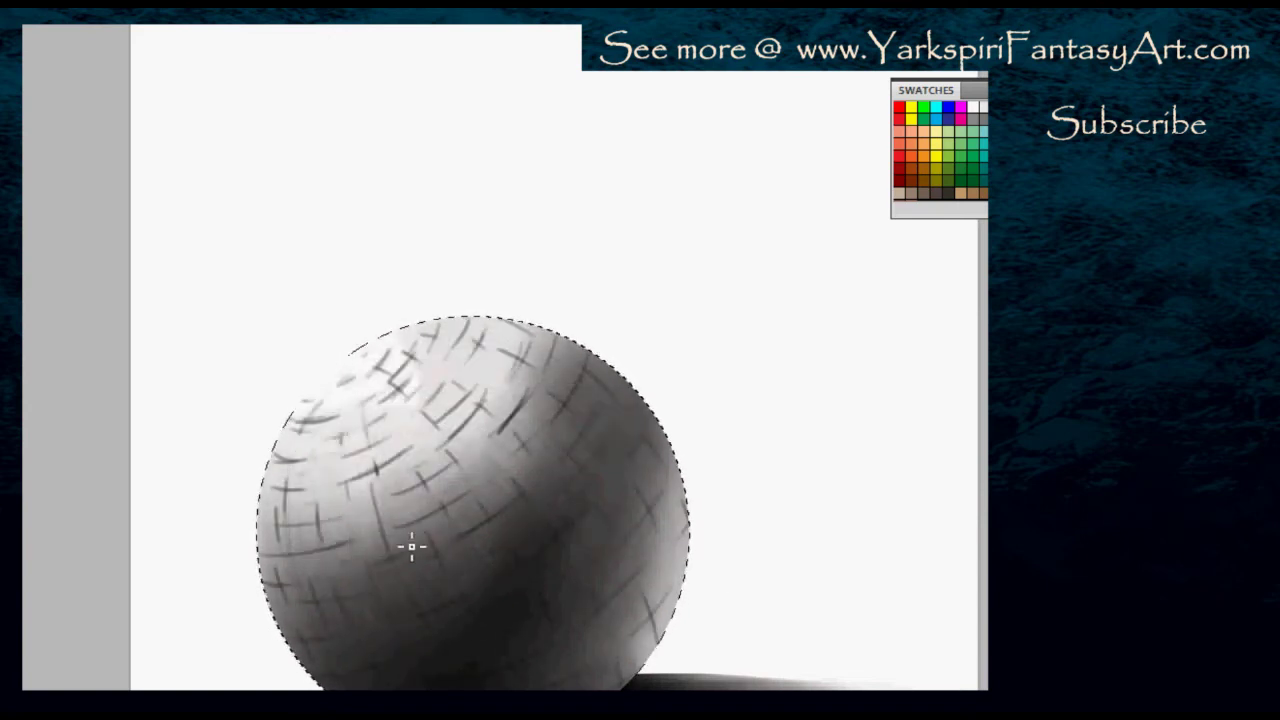
left_click_drag(404, 551, 380, 558)
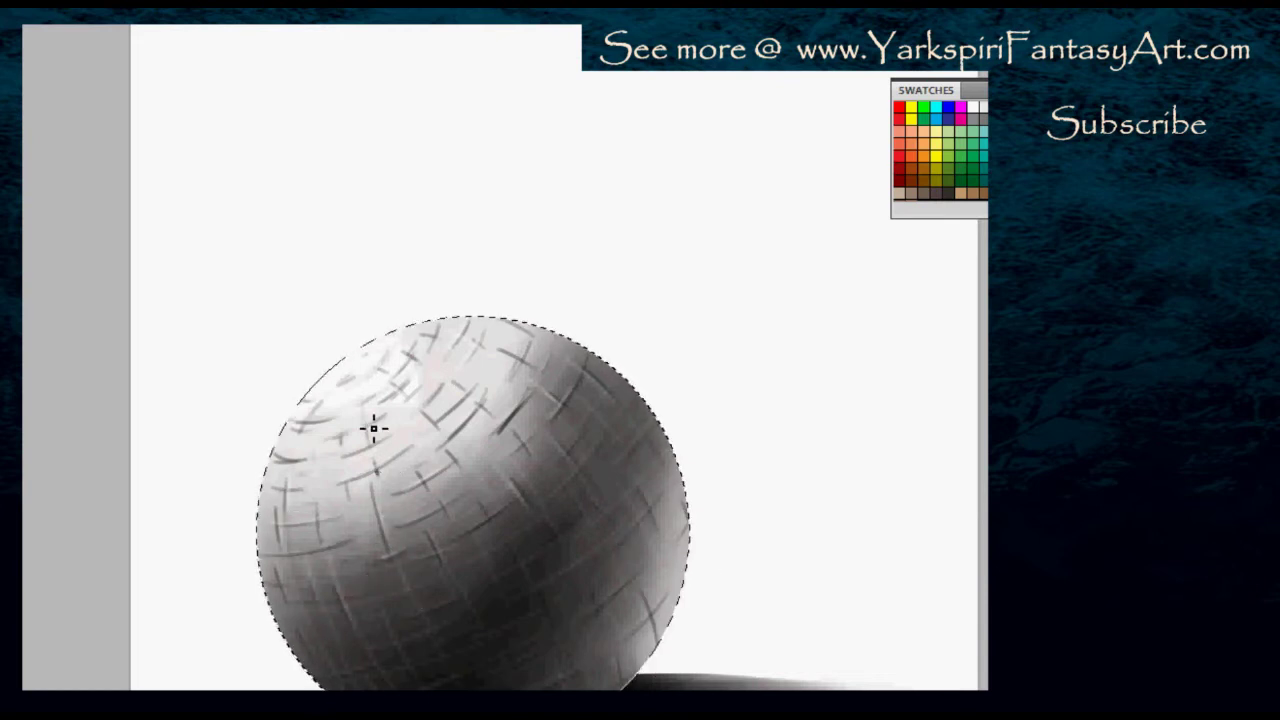
Soften the dark woven marks on the sphere's lit side with the Eraser, toggling the last change to compare
key("e")
mouse_move(284, 461)
left_mouse_down()
mouse_move(293, 402)
mouse_move(469, 329)
mouse_move(289, 483)
mouse_move(360, 634)
mouse_move(422, 638)
mouse_move(620, 603)
mouse_move(711, 537)
mouse_move(612, 626)
mouse_move(526, 402)
mouse_move(334, 463)
mouse_move(363, 420)
mouse_move(374, 443)
mouse_move(267, 440)
mouse_move(466, 429)
mouse_move(478, 485)
left_mouse_up()
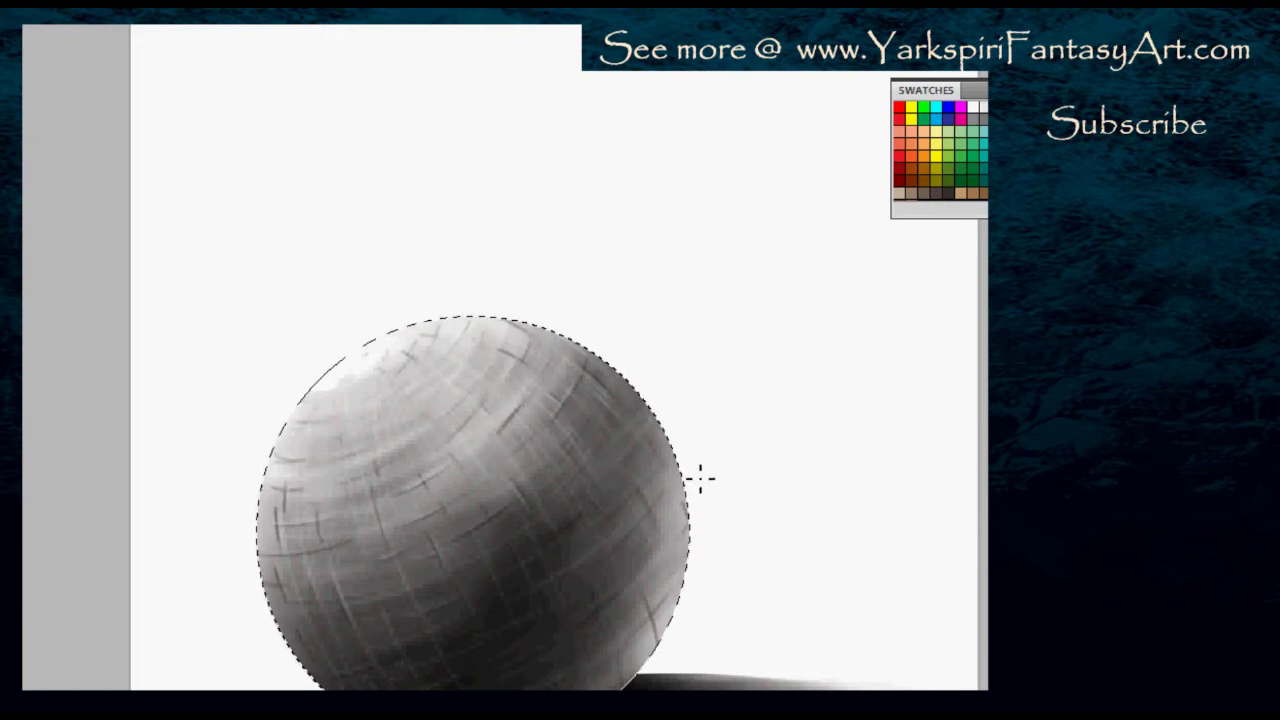
key("ctrl+z")
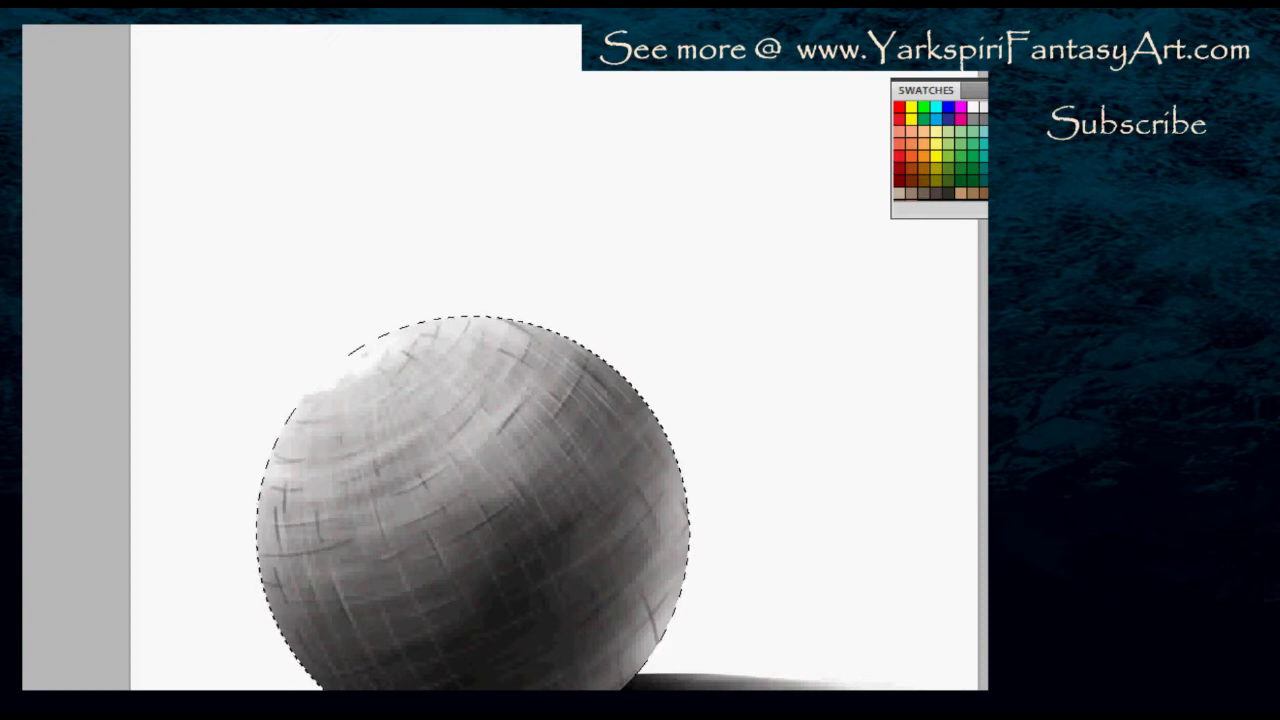
key("ctrl+z")
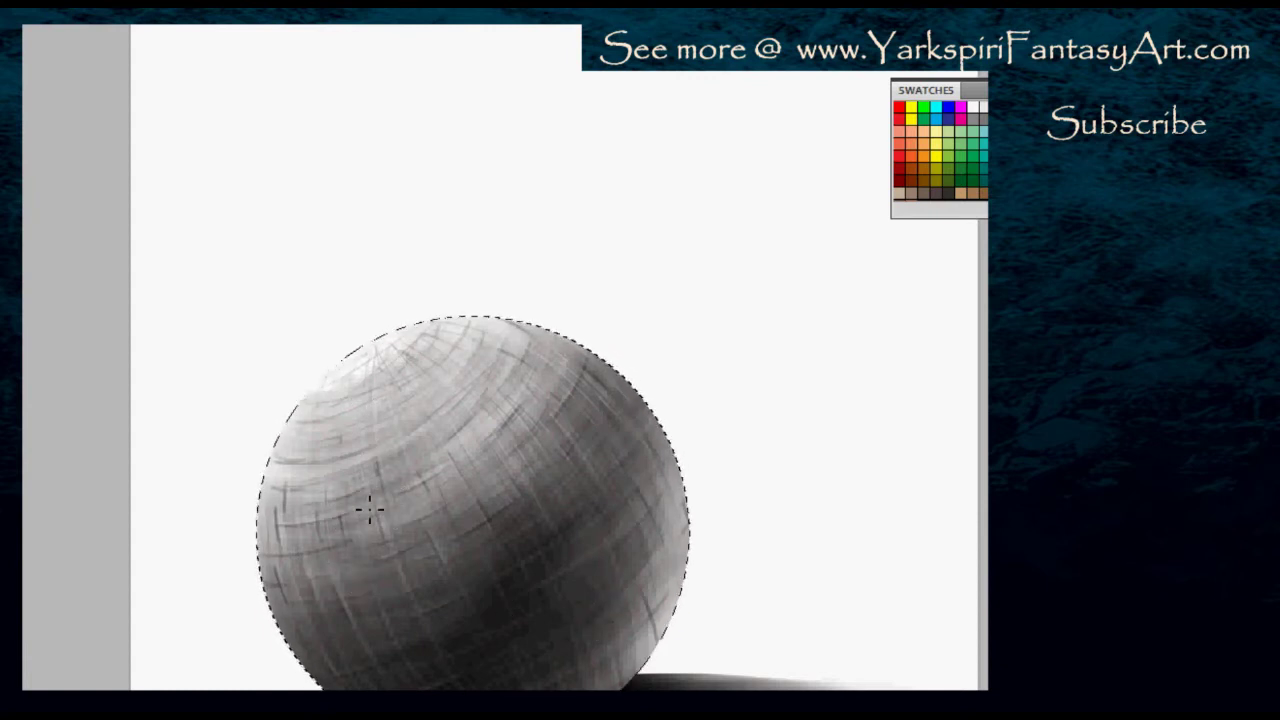
Paint thin light crossing strokes over the woven texture on the sphere as thread highlights
left_click_drag(363, 470, 371, 512)
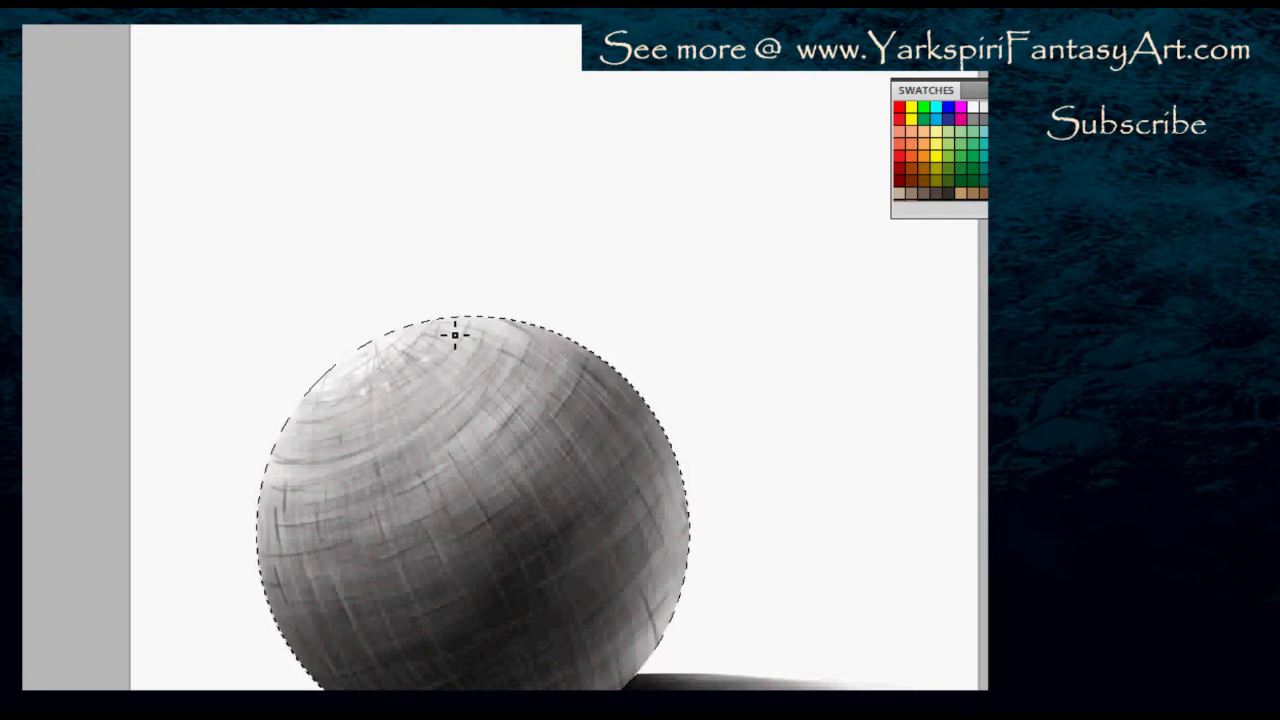
left_click(422, 398)
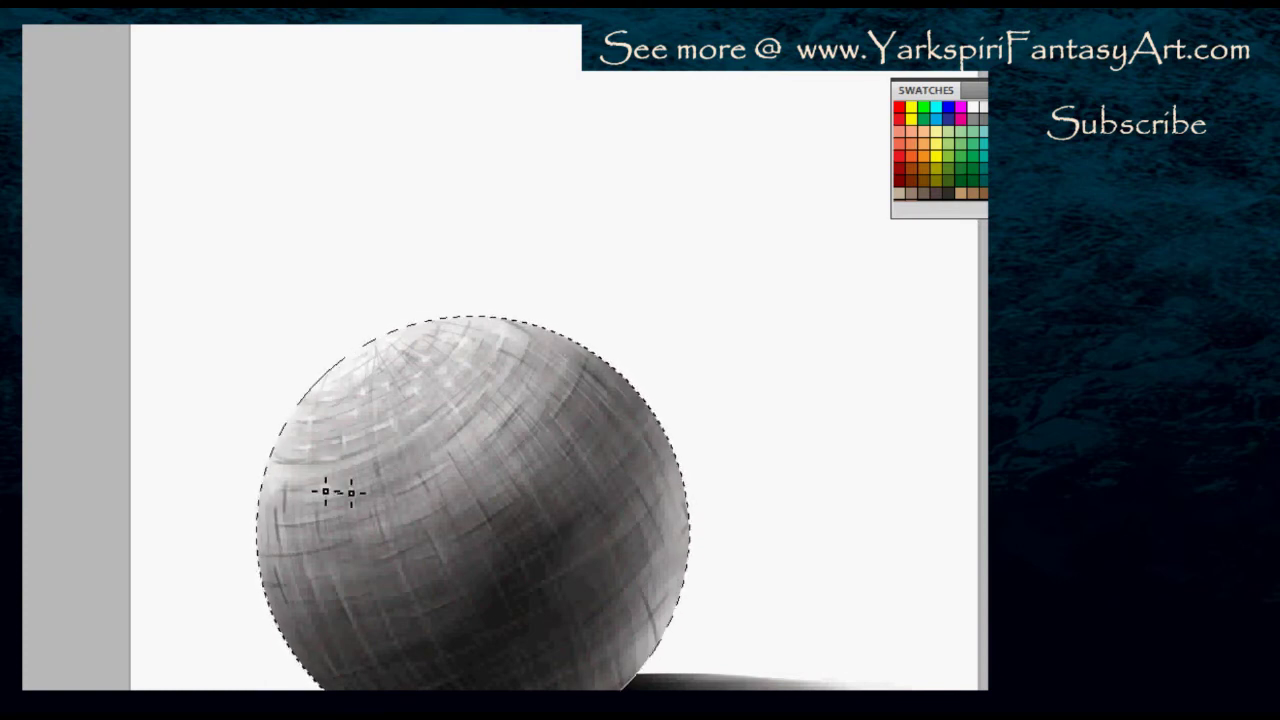
left_click_drag(326, 493, 328, 477)
left_click_drag(497, 423, 397, 500)
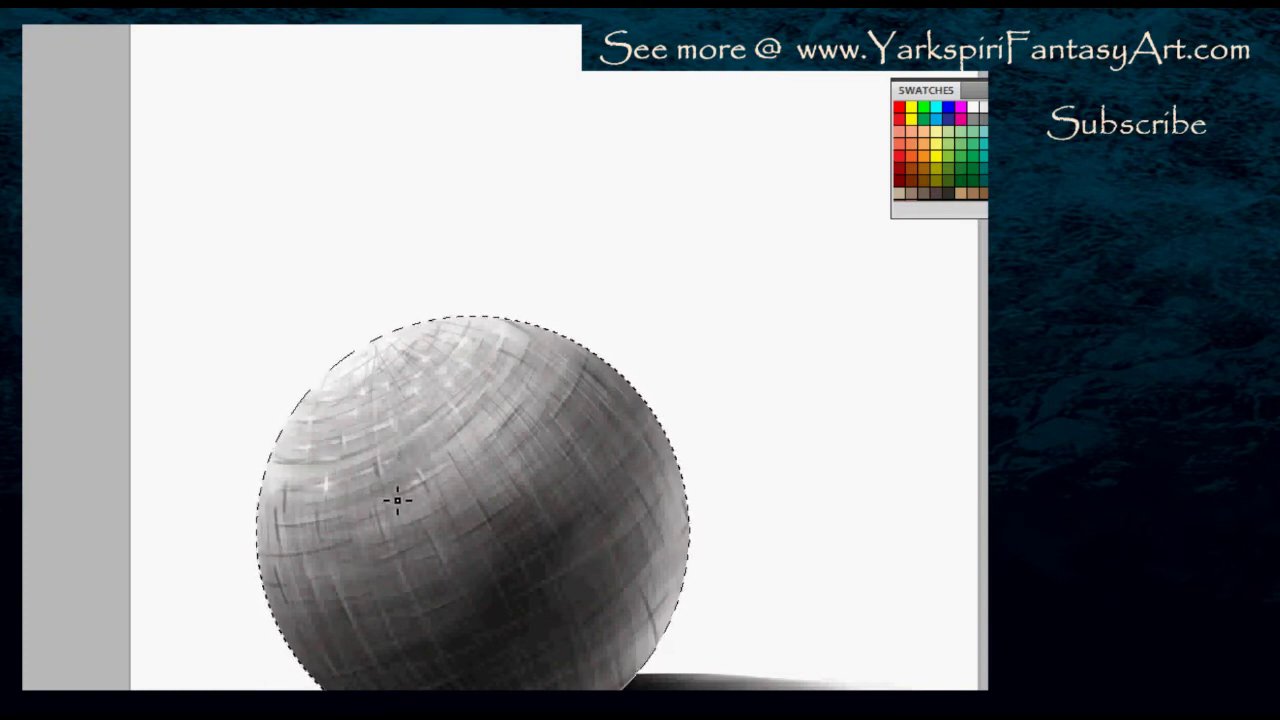
left_click_drag(424, 441, 434, 462)
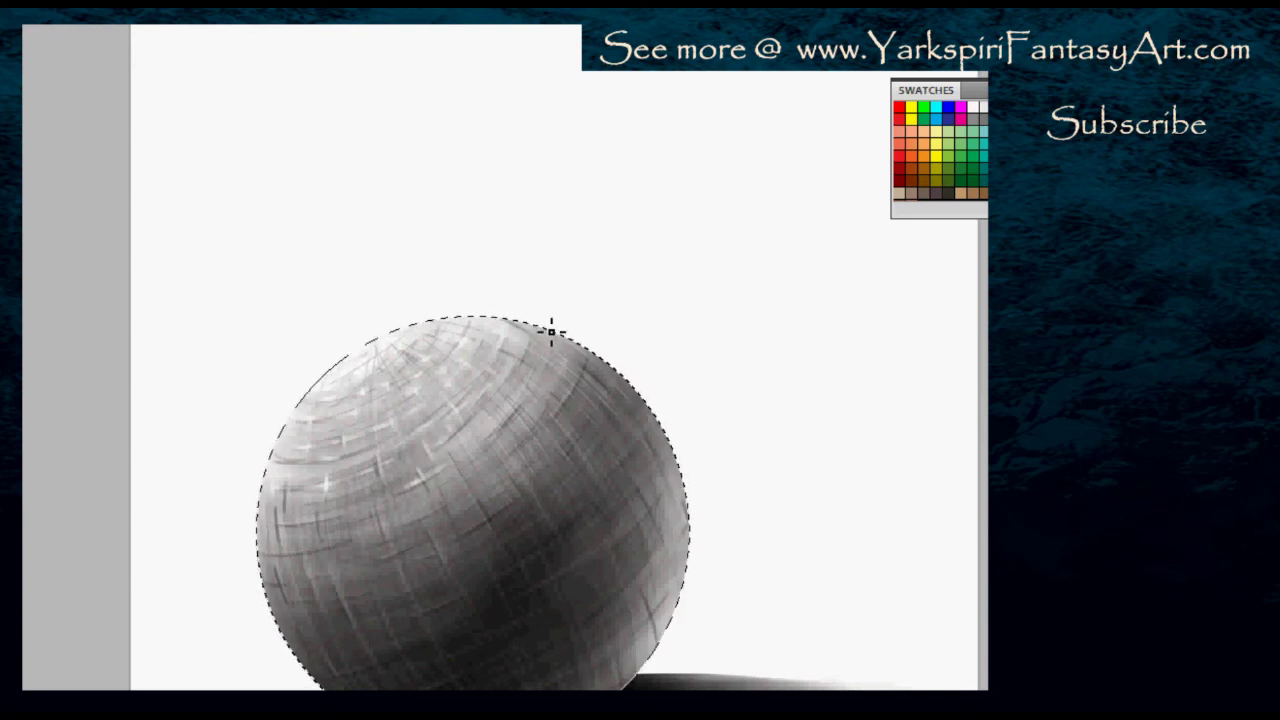
left_click_drag(482, 413, 498, 434)
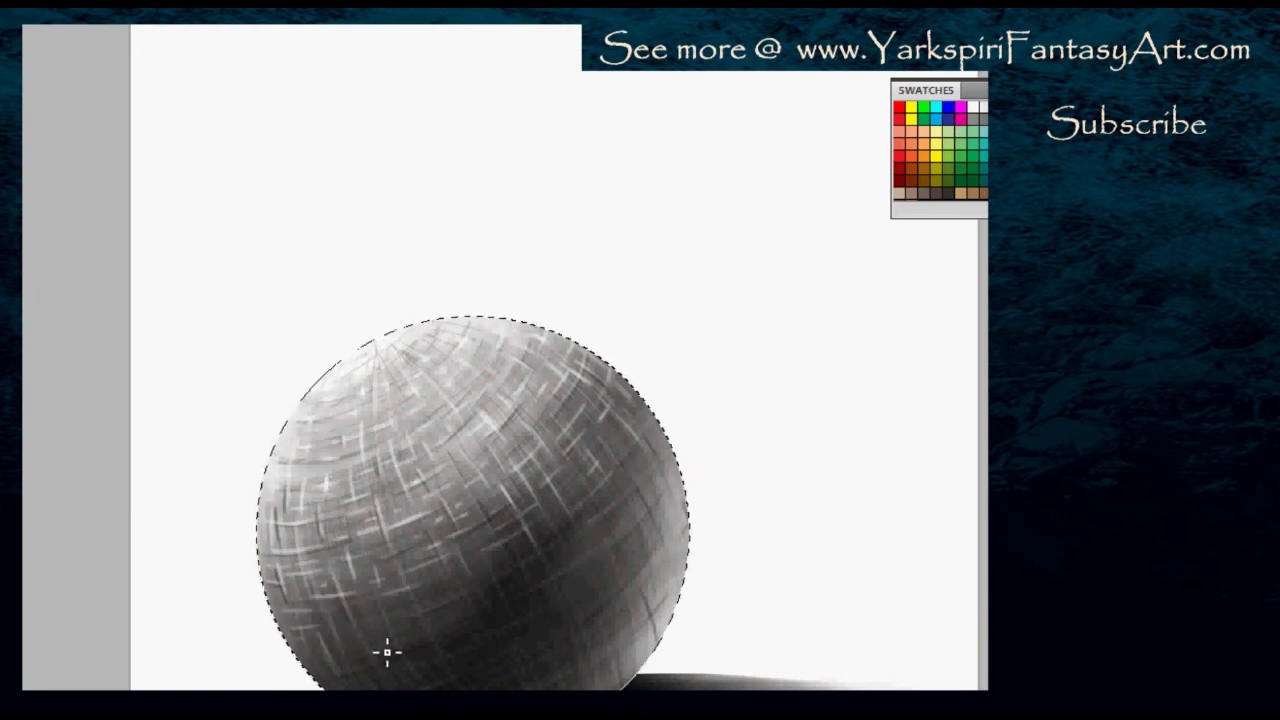
Reduce the brush size by four steps and add thin dark strokes between the light threads across the sphere
key("e")
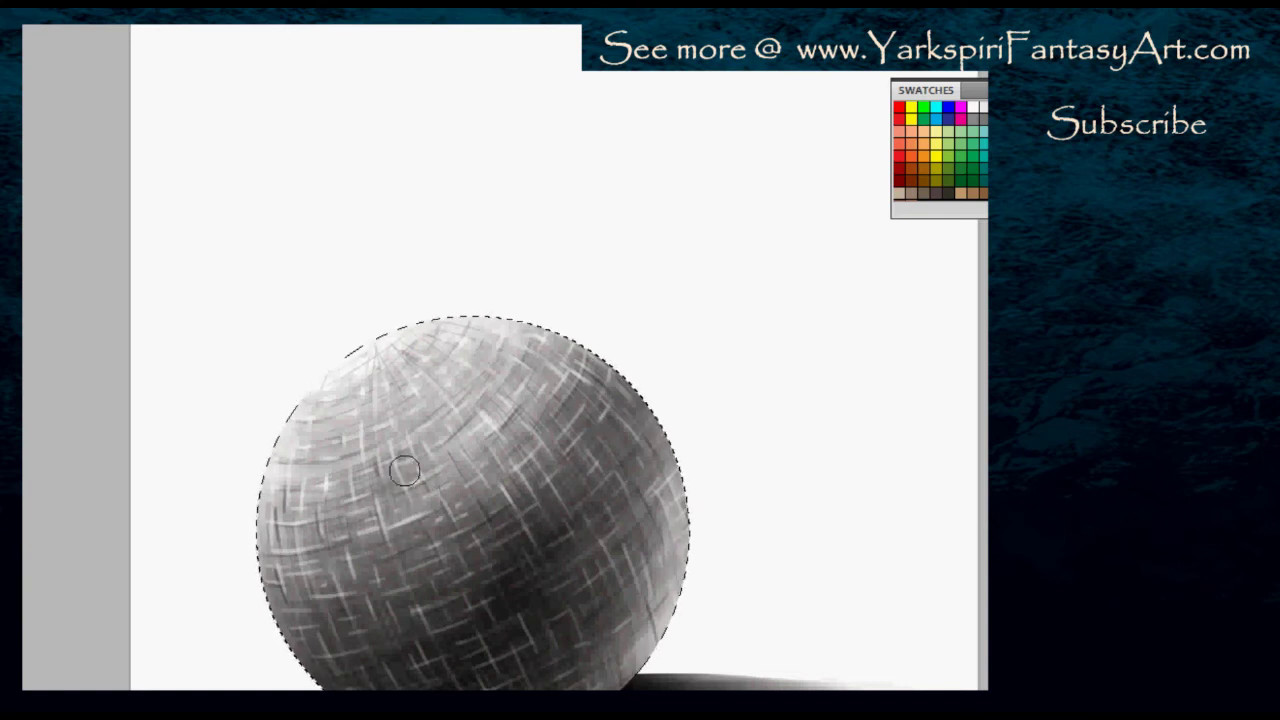
key("bracketleft")
key("bracketleft")
key("bracketleft")
key("bracketleft")
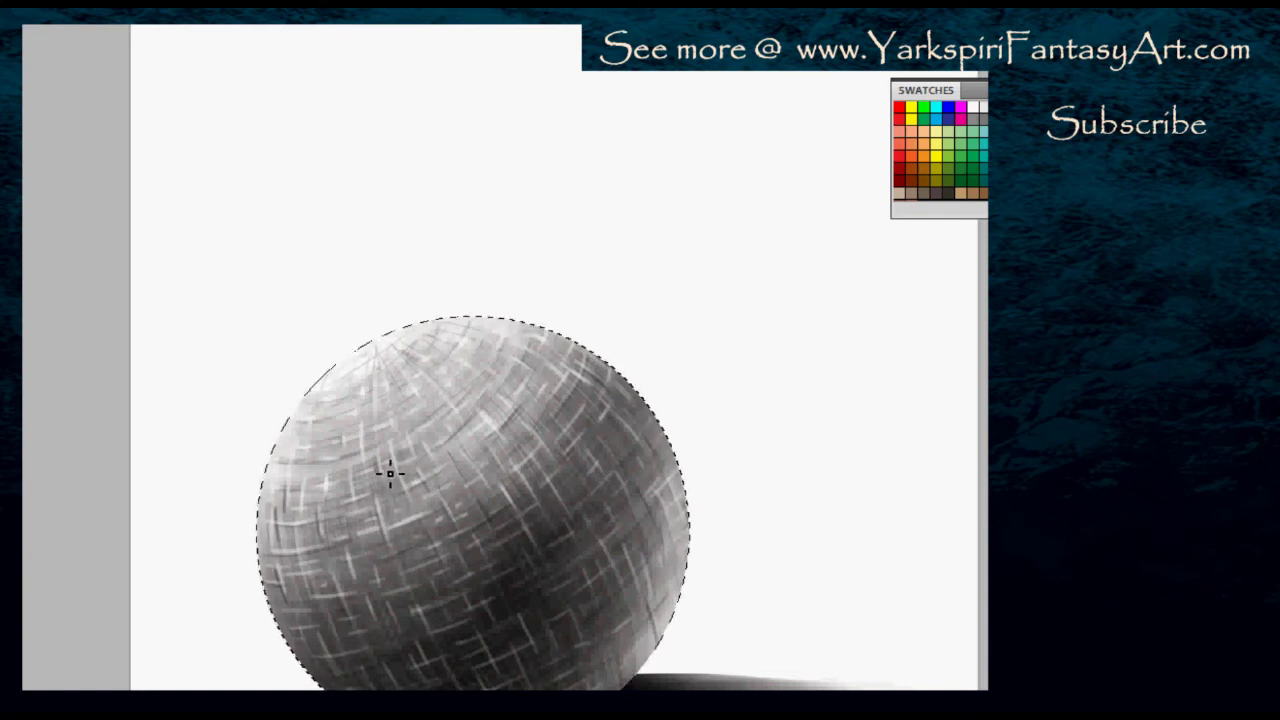
mouse_move(377, 449)
left_mouse_down()
mouse_move(389, 490)
mouse_move(378, 480)
mouse_move(436, 474)
left_mouse_up()
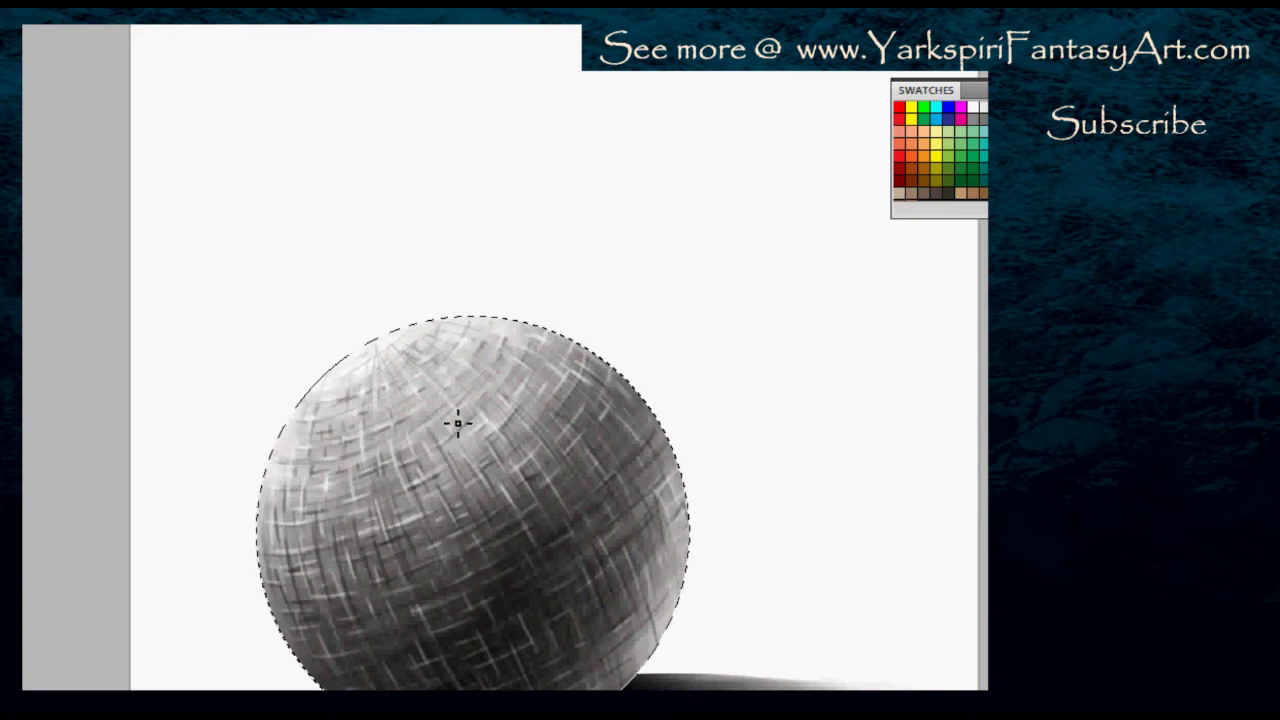
Compare the sphere with and without the latest texture change, both in the full view and close up
key("ctrl+minus")
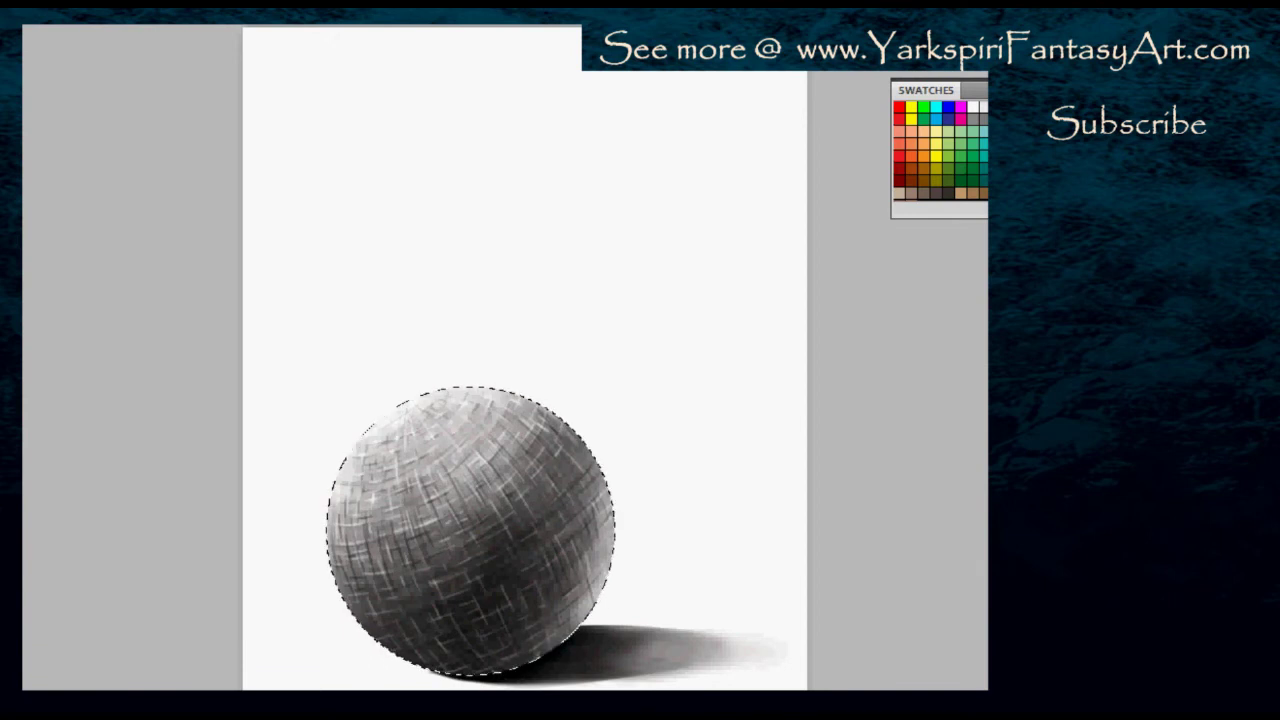
key("ctrl+z")
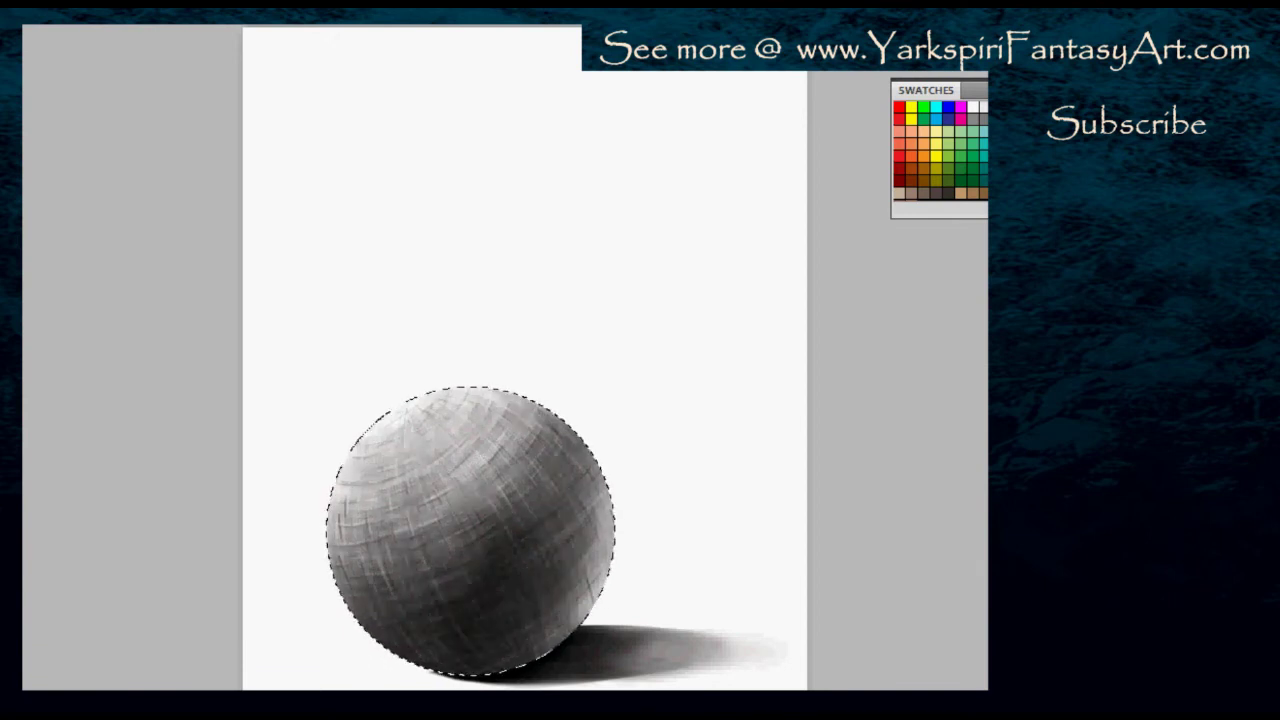
key("ctrl+z")
key("ctrl+z")
key("ctrl+plus")
mouse_move(780, 617)
left_mouse_down()
mouse_move(768, 457)
mouse_move(771, 468)
left_mouse_up()
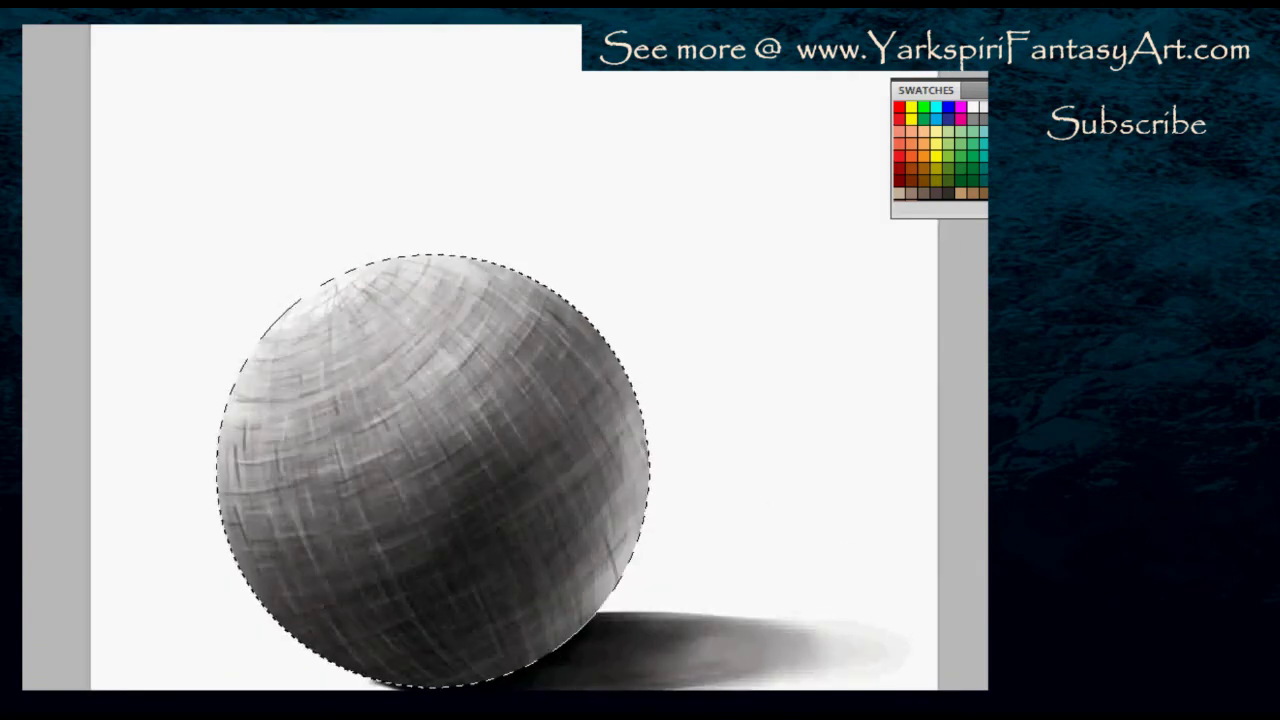
key("ctrl+z")
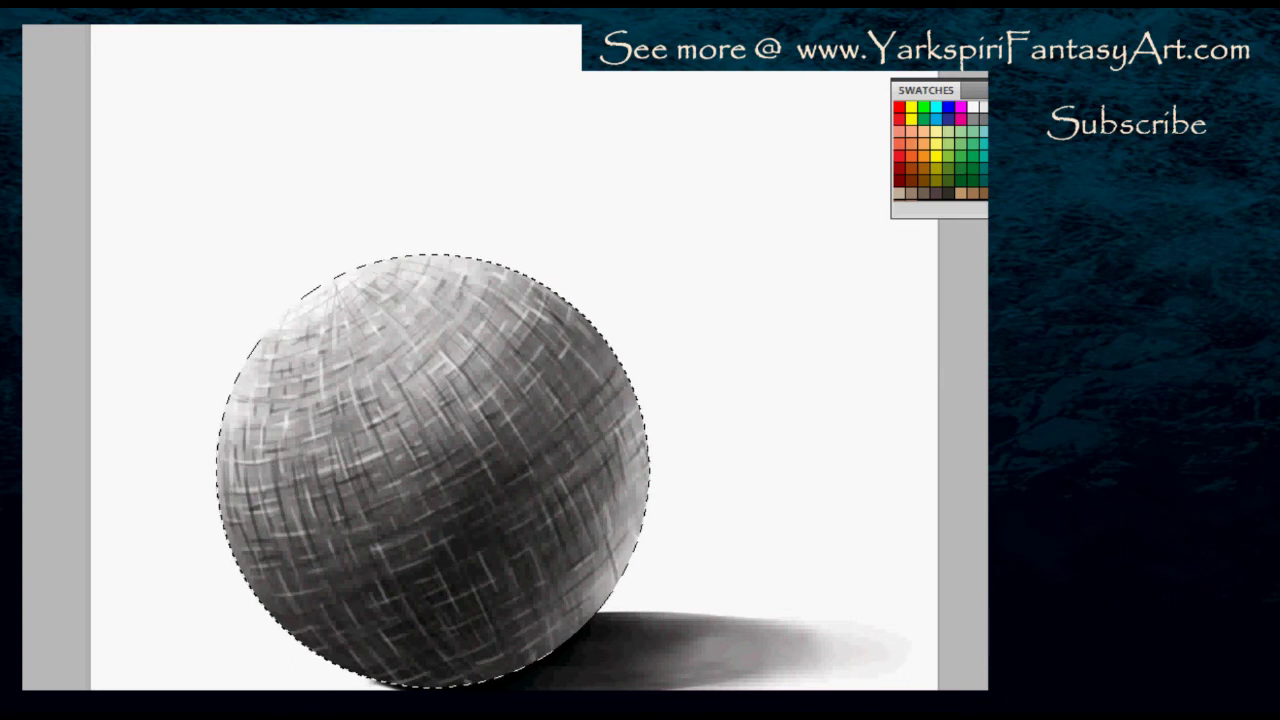
Deselect the sphere and examine its woven texture without the selection outline
key("ctrl+d")
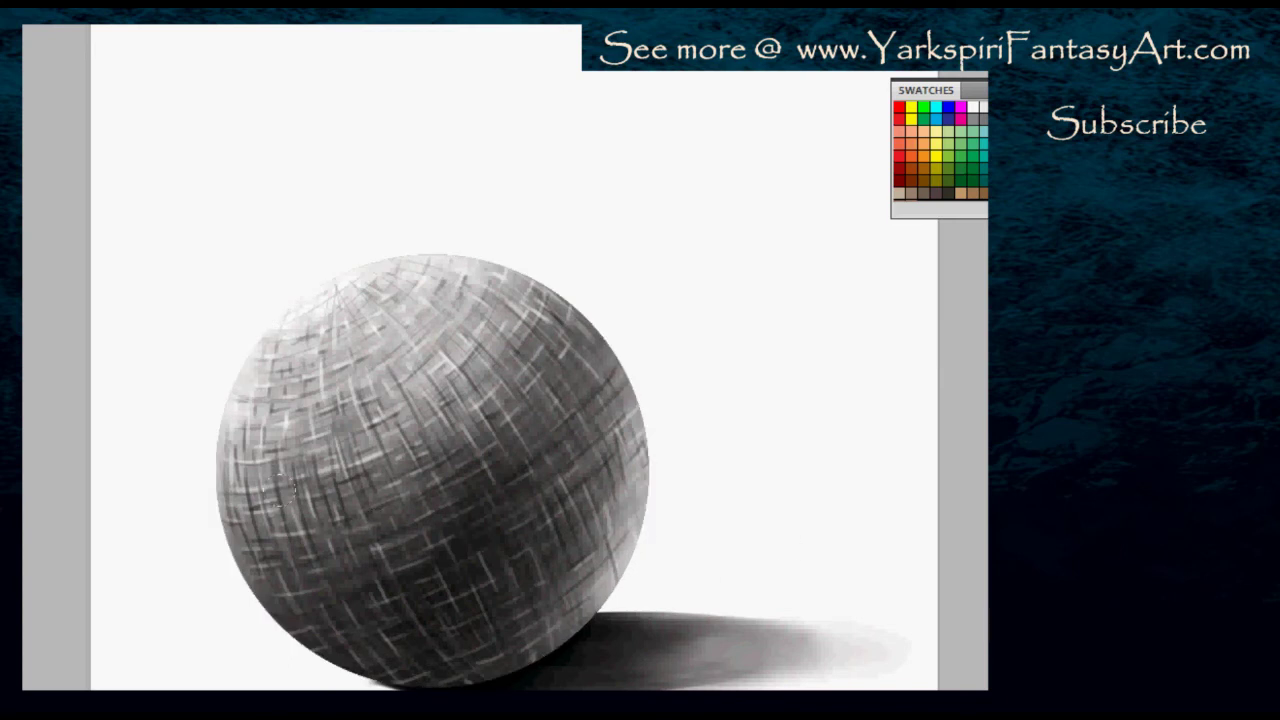
mouse_move(442, 538)
left_mouse_down()
mouse_move(382, 571)
mouse_move(434, 595)
left_mouse_up()
key("ctrl+minus")
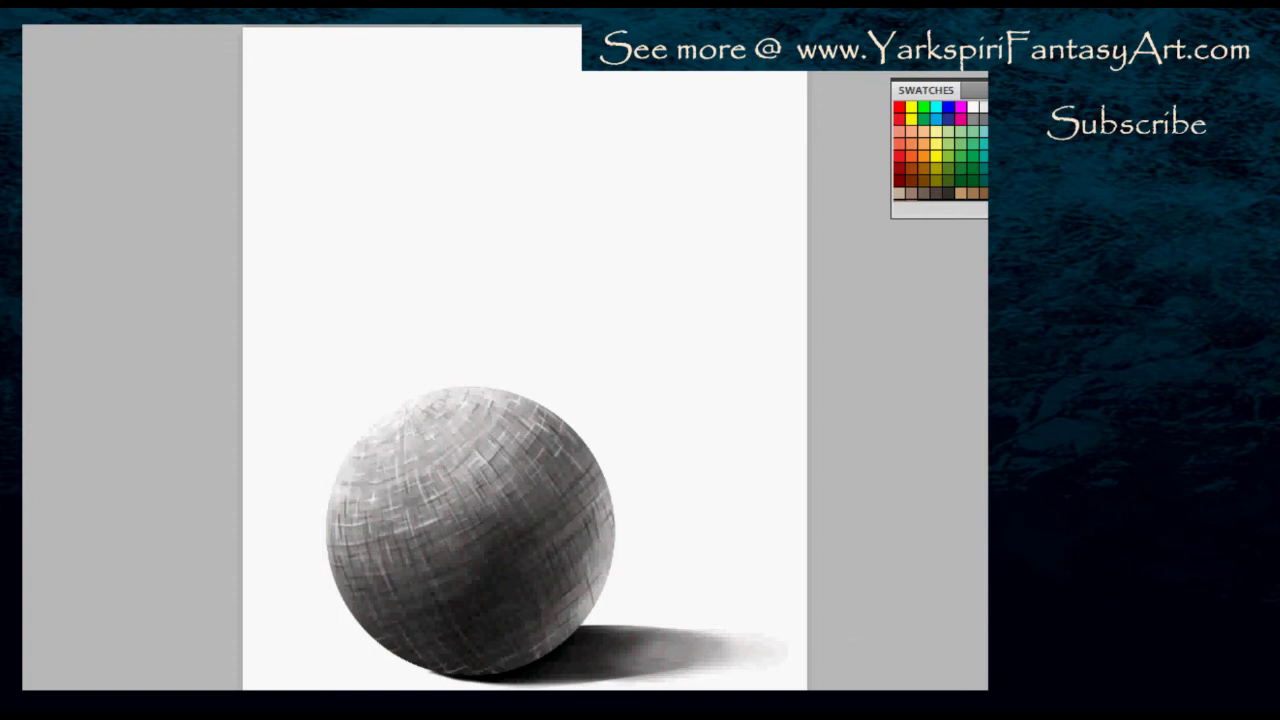
Restore the sphere selection and paint a curved stitched seam down the middle of the sphere
key("ctrl+shift+d")
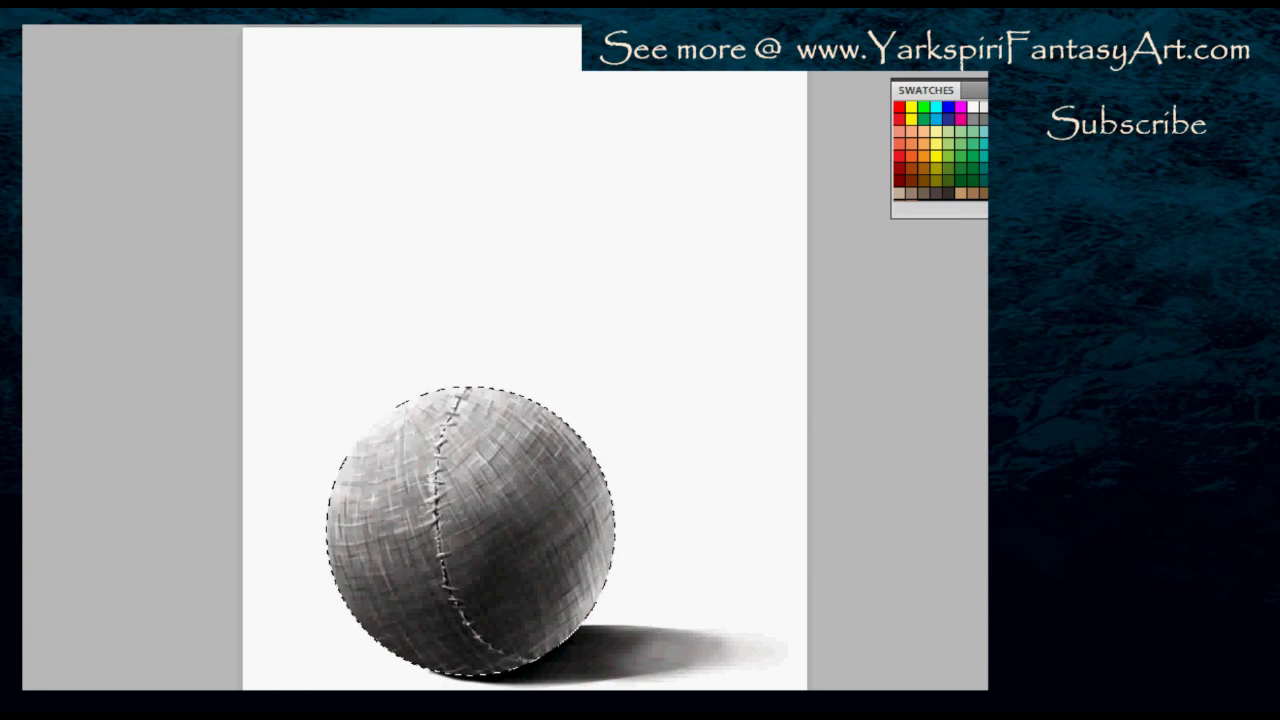
key("ctrl+a")
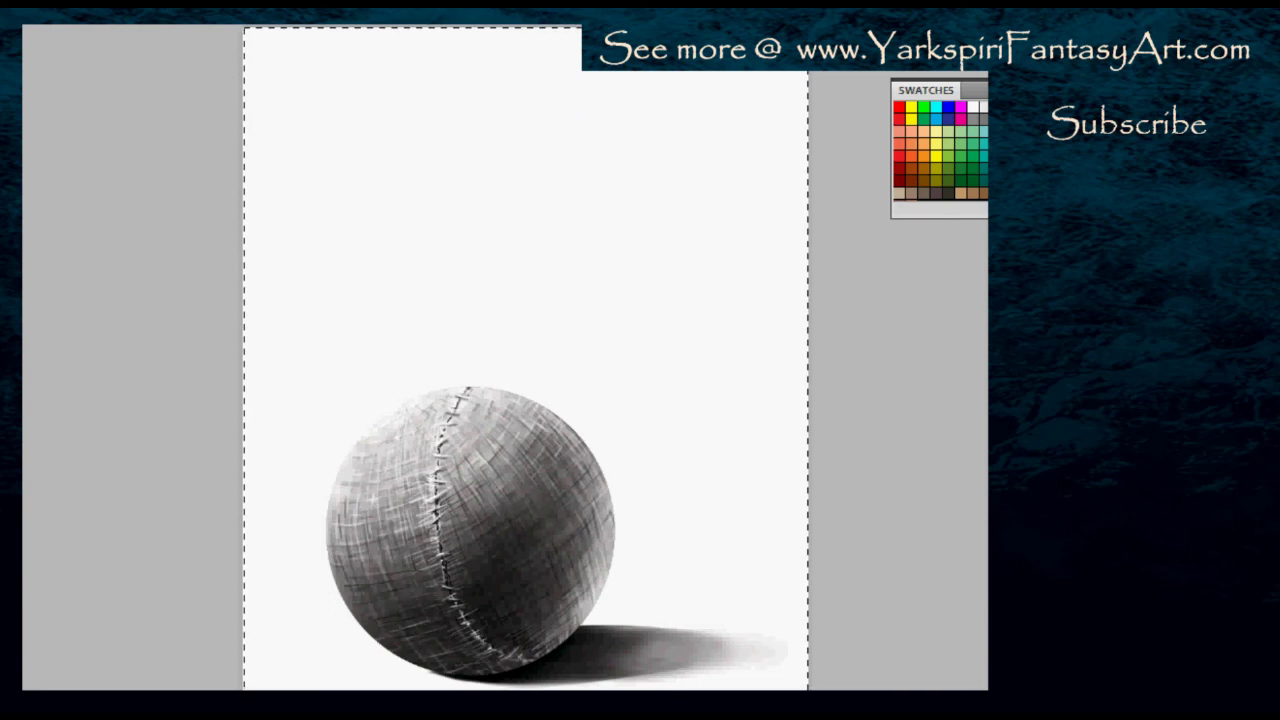
key("ctrl+z")
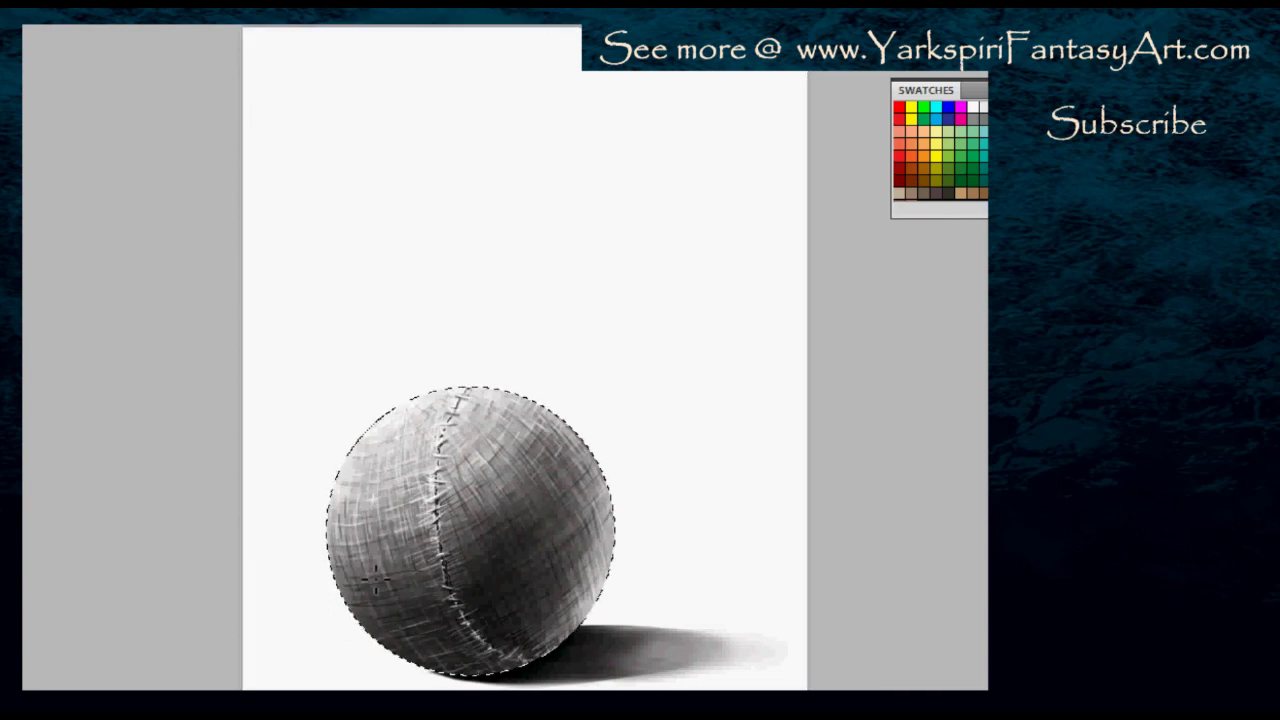
Paint thin dark horizontal strokes across the fabric on the sphere's left side, up to the seam
left_click_drag(332, 508, 408, 506)
left_click_drag(330, 486, 400, 488)
left_click_drag(346, 602, 404, 615)
left_click_drag(336, 570, 420, 590)
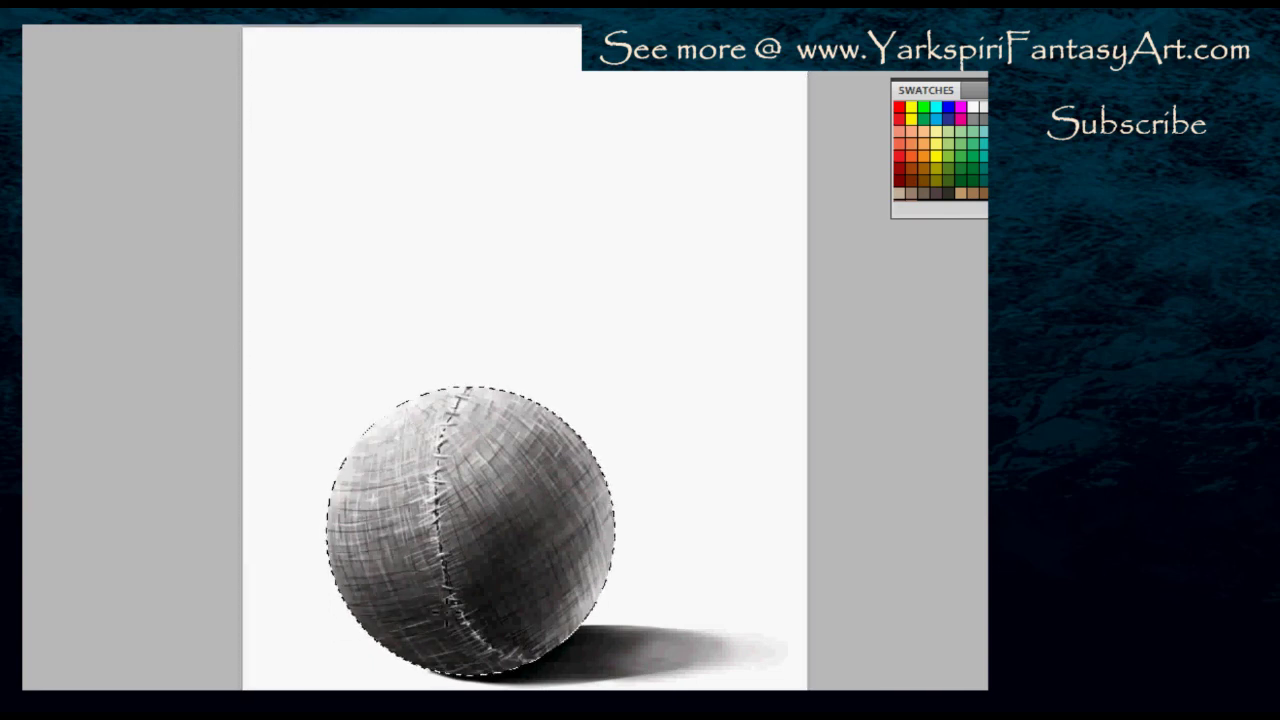
Paint thin curved vertical strokes across the fabric on the sphere's left side to form the weave, and deselect the sphere
left_click_drag(410, 514, 424, 570)
left_click_drag(402, 524, 418, 570)
left_click_drag(342, 526, 350, 582)
left_click_drag(362, 536, 374, 594)
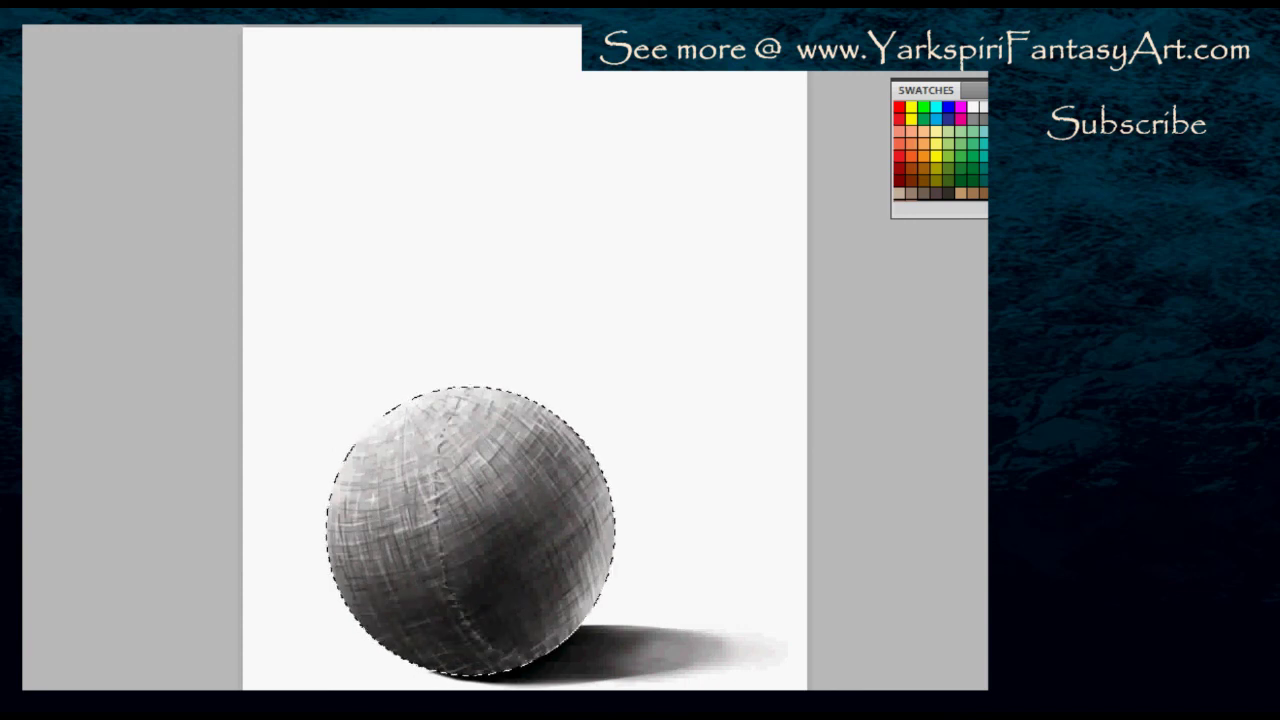
key("ctrl+d")
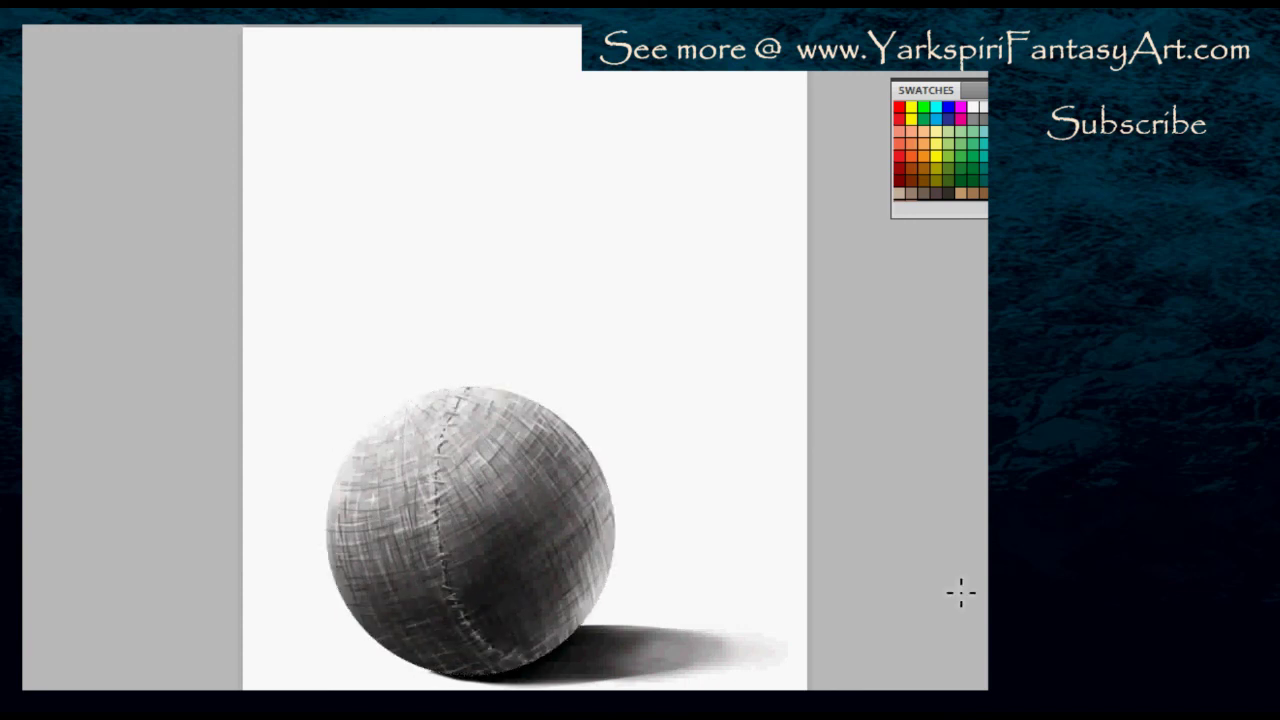
key("b")
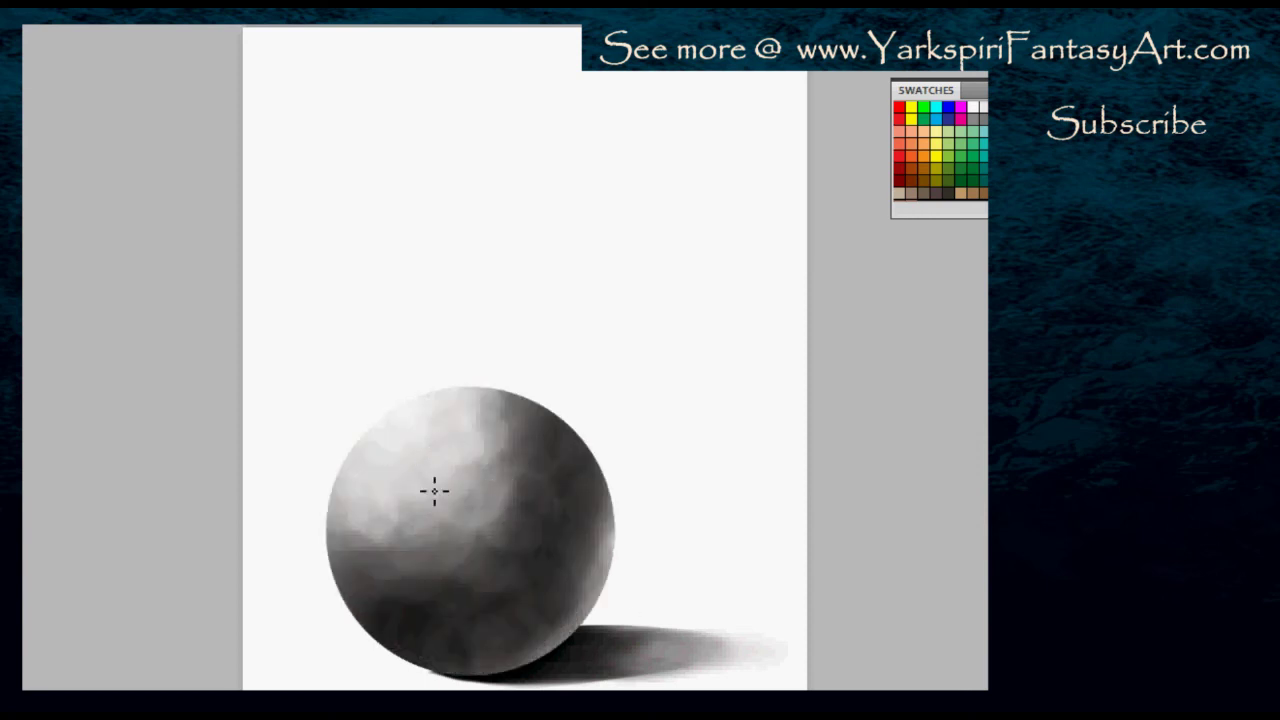
mouse_move(434, 490)
left_mouse_down()
mouse_move(445, 430)
mouse_move(471, 431)
left_mouse_up()
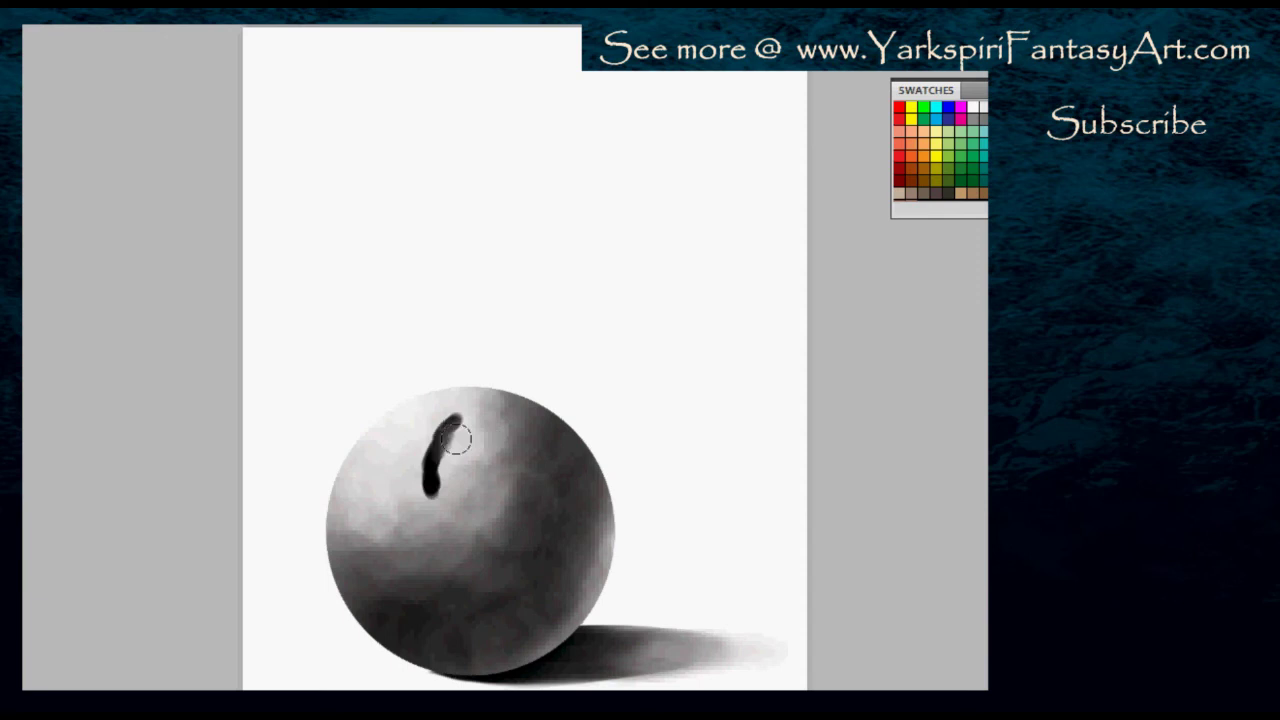
key("ctrl+z")
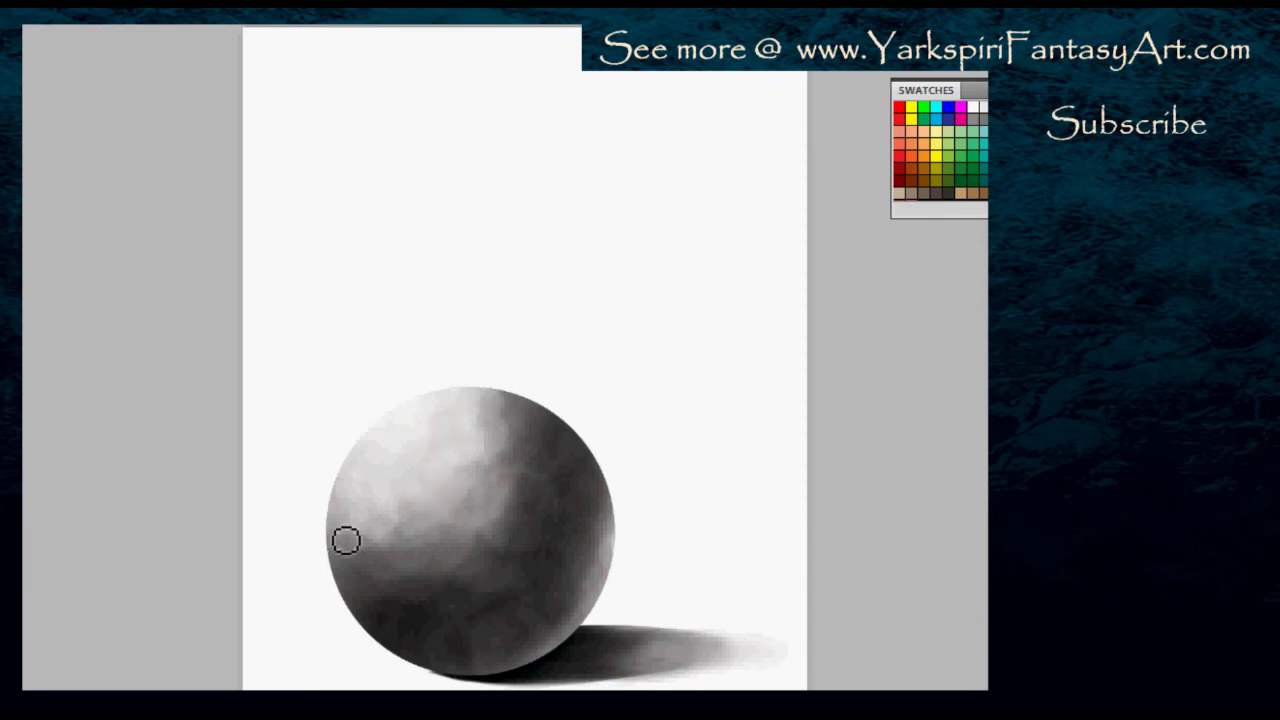
mouse_move(346, 540)
left_mouse_down()
mouse_move(338, 552)
mouse_move(354, 566)
mouse_move(366, 543)
mouse_move(388, 547)
mouse_move(357, 571)
mouse_move(429, 571)
mouse_move(366, 543)
mouse_move(316, 549)
left_mouse_up()
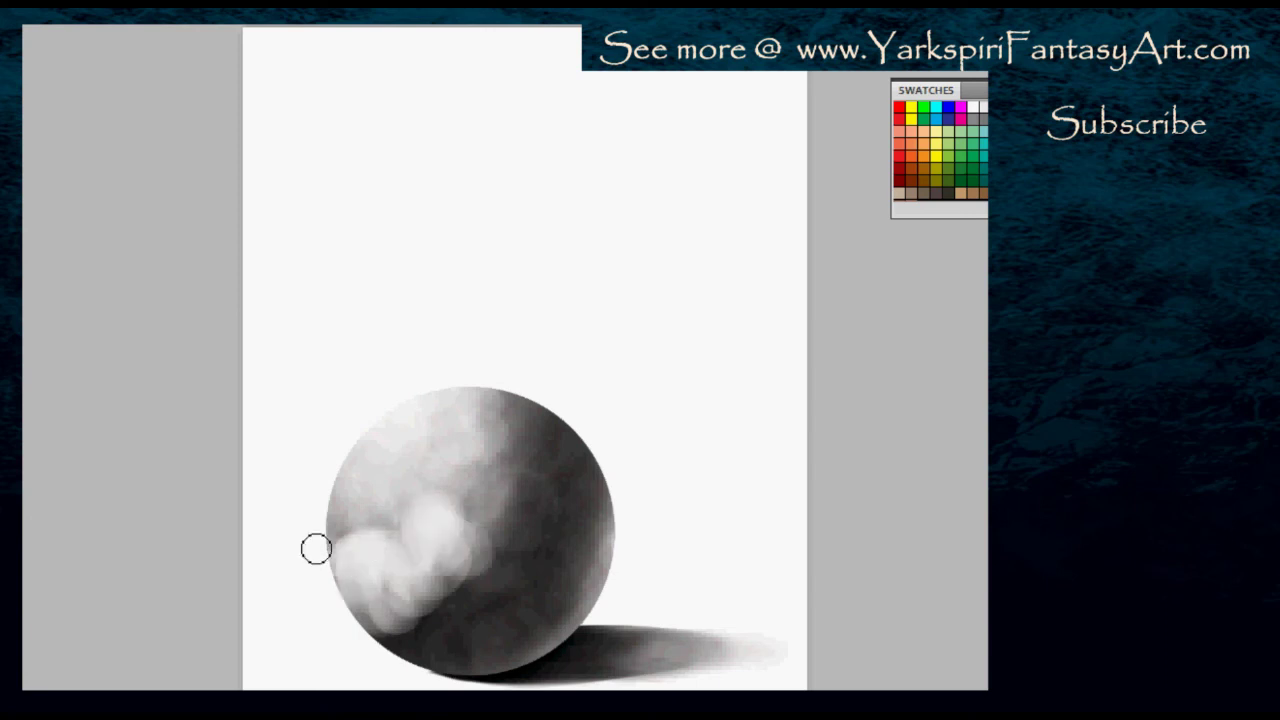
key("ctrl+z")
key("ctrl+z")
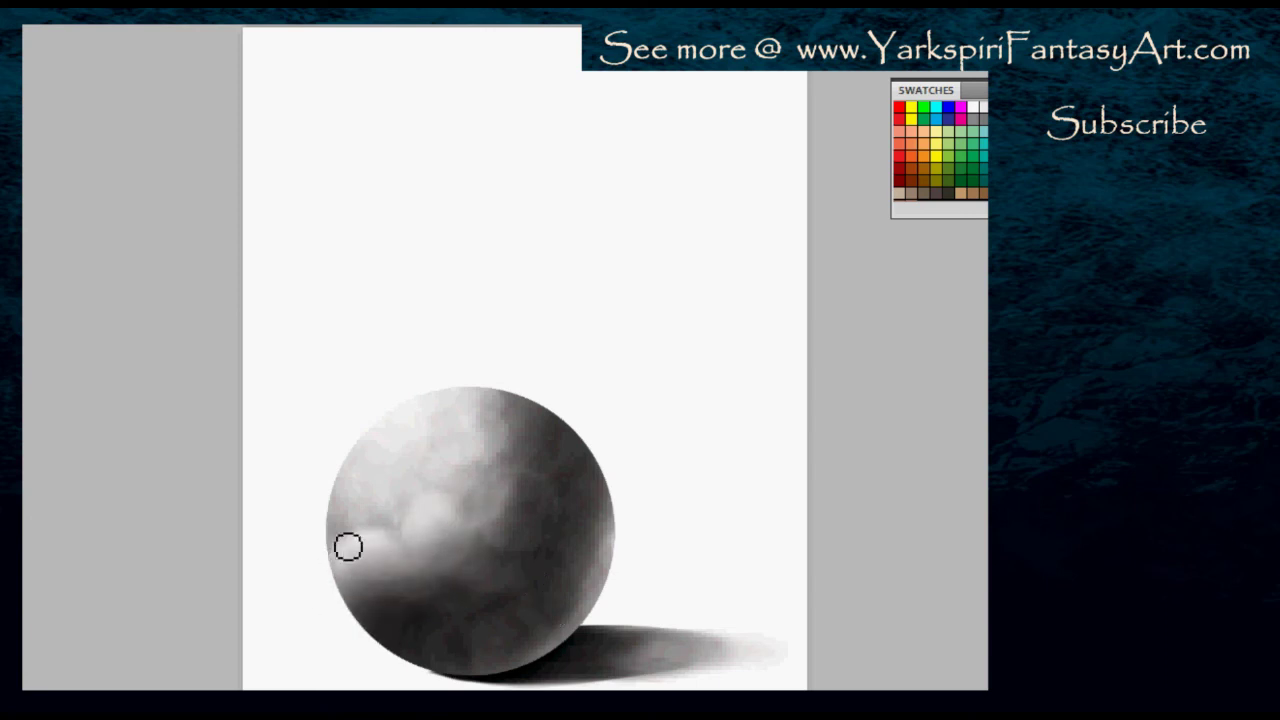
Paint overlapping rounded, cloud-like puffs with light edges over the left, middle and right of the smooth sphere
mouse_move(380, 553)
left_mouse_down()
mouse_move(334, 540)
mouse_move(360, 557)
mouse_move(369, 540)
mouse_move(405, 542)
mouse_move(420, 523)
mouse_move(357, 597)
mouse_move(346, 563)
mouse_move(371, 534)
mouse_move(423, 514)
mouse_move(420, 476)
left_mouse_up()
key("bracketleft")
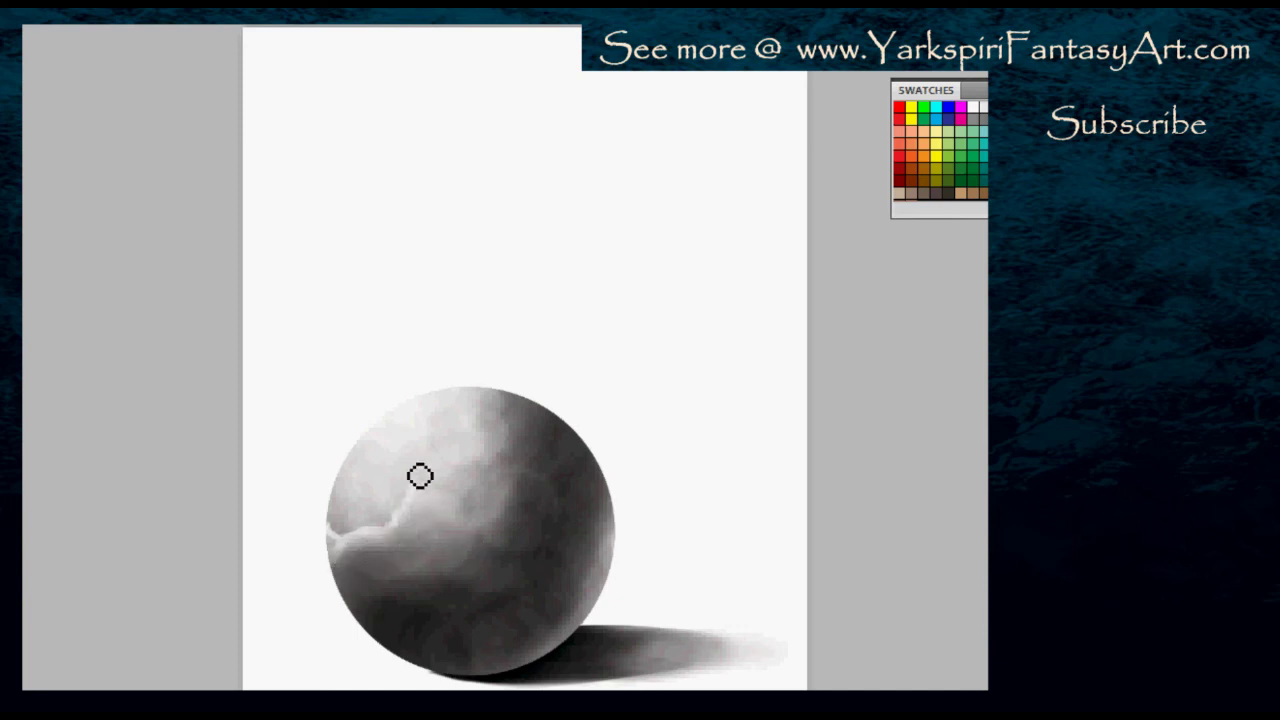
mouse_move(346, 534)
left_mouse_down()
mouse_move(396, 537)
mouse_move(318, 518)
mouse_move(434, 556)
mouse_move(376, 578)
mouse_move(395, 543)
mouse_move(476, 529)
mouse_move(449, 470)
mouse_move(375, 589)
mouse_move(448, 546)
mouse_move(343, 571)
mouse_move(415, 588)
mouse_move(355, 596)
mouse_move(502, 586)
mouse_move(424, 664)
mouse_move(493, 637)
mouse_move(497, 668)
left_mouse_up()
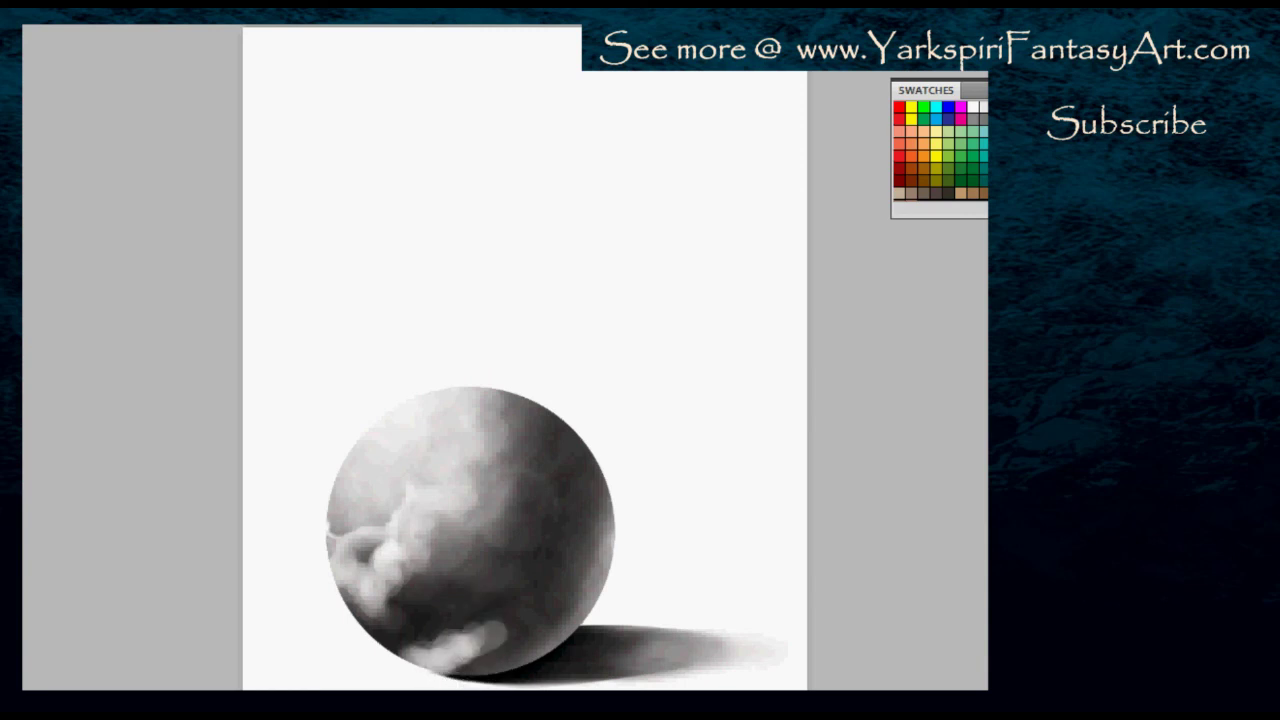
mouse_move(400, 590)
left_mouse_down()
mouse_move(419, 538)
mouse_move(329, 594)
mouse_move(327, 569)
mouse_move(341, 586)
mouse_move(350, 571)
mouse_move(444, 565)
mouse_move(465, 594)
mouse_move(446, 609)
mouse_move(480, 655)
mouse_move(424, 670)
mouse_move(474, 671)
mouse_move(508, 650)
mouse_move(409, 568)
mouse_move(393, 579)
mouse_move(412, 519)
mouse_move(393, 587)
mouse_move(400, 560)
mouse_move(373, 586)
mouse_move(468, 517)
mouse_move(440, 512)
mouse_move(492, 536)
mouse_move(500, 498)
mouse_move(534, 512)
mouse_move(516, 521)
mouse_move(526, 492)
mouse_move(540, 505)
mouse_move(491, 513)
mouse_move(490, 564)
mouse_move(439, 508)
mouse_move(496, 432)
mouse_move(467, 438)
mouse_move(451, 545)
mouse_move(438, 523)
mouse_move(529, 485)
mouse_move(514, 477)
mouse_move(546, 543)
mouse_move(472, 601)
mouse_move(542, 624)
mouse_move(466, 680)
left_mouse_up()
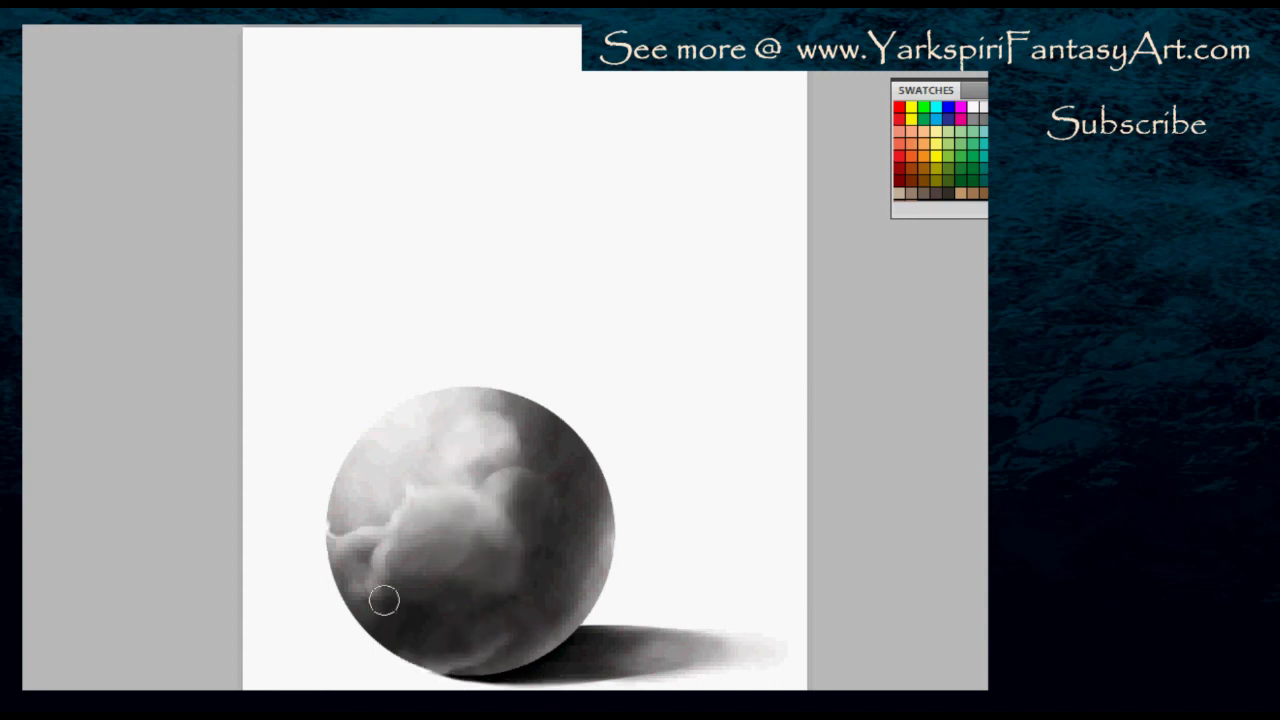
mouse_move(537, 603)
left_mouse_down()
mouse_move(606, 503)
mouse_move(561, 589)
mouse_move(566, 566)
mouse_move(506, 597)
mouse_move(574, 544)
mouse_move(535, 601)
mouse_move(563, 543)
left_mouse_up()
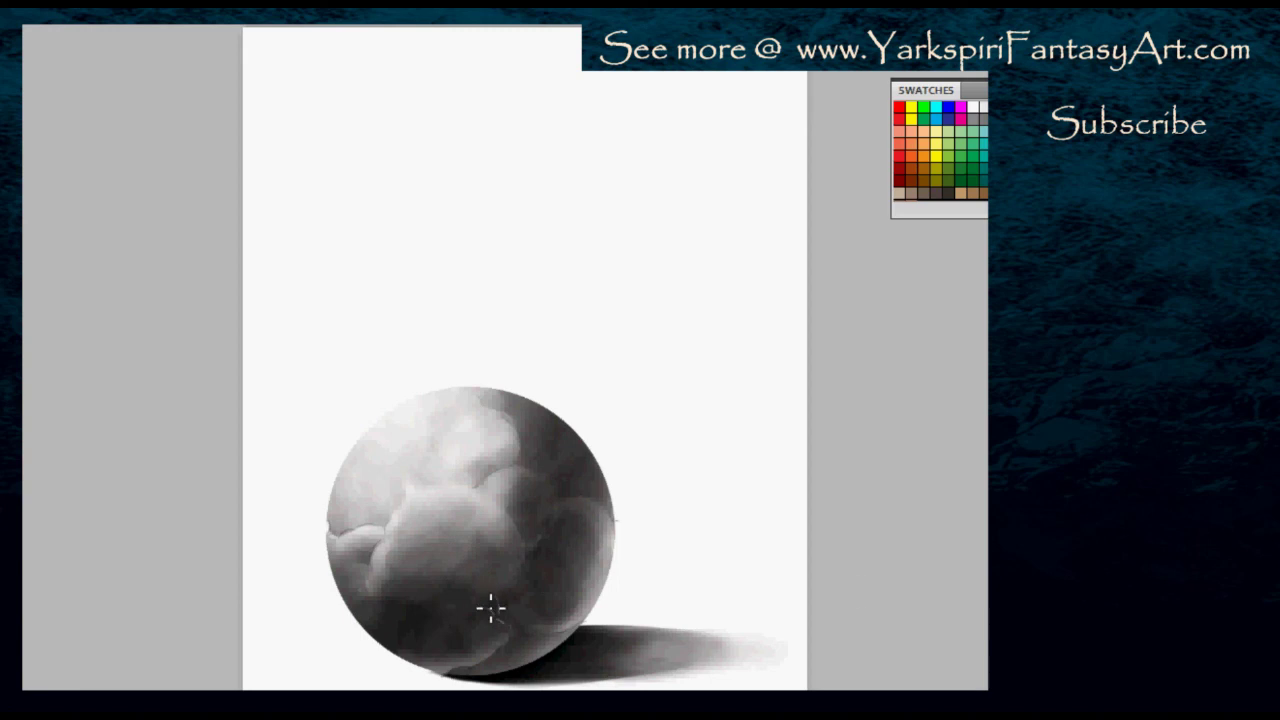
mouse_move(500, 622)
left_mouse_down()
mouse_move(467, 601)
mouse_move(517, 639)
mouse_move(497, 612)
mouse_move(507, 621)
mouse_move(507, 596)
mouse_move(474, 563)
mouse_move(500, 588)
left_mouse_up()
mouse_move(375, 563)
left_mouse_down()
mouse_move(371, 606)
mouse_move(365, 575)
mouse_move(374, 617)
mouse_move(392, 630)
left_mouse_up()
key("ctrl+z")
key("ctrl+alt+z")
Refine the shading and edges of the puffs on the sphere's right side and near its upper middle
left_click_drag(509, 520, 523, 543)
mouse_move(583, 497)
left_mouse_down()
mouse_move(522, 480)
mouse_move(600, 582)
mouse_move(527, 499)
mouse_move(568, 558)
left_mouse_up()
left_click_drag(430, 429, 437, 463)
left_click_drag(437, 417, 415, 424)
Sample nearby grays and paint soft cloud shading and darker crevices on the sphere's upper-left side
mouse_move(384, 470)
left_mouse_down()
mouse_move(419, 468)
mouse_move(396, 530)
mouse_move(390, 471)
mouse_move(390, 522)
mouse_move(375, 459)
mouse_move(367, 492)
mouse_move(336, 434)
mouse_move(369, 472)
left_mouse_up()
left_click(403, 506, "alt")
left_click(389, 523, "alt")
mouse_move(357, 468)
left_mouse_down()
mouse_move(382, 429)
mouse_move(325, 487)
left_mouse_up()
mouse_move(355, 529)
left_mouse_down()
mouse_move(367, 490)
mouse_move(375, 509)
mouse_move(351, 508)
mouse_move(373, 514)
mouse_move(349, 542)
mouse_move(401, 476)
mouse_move(400, 514)
left_mouse_up()
mouse_move(362, 476)
left_mouse_down()
mouse_move(398, 475)
mouse_move(396, 507)
mouse_move(363, 487)
mouse_move(363, 507)
mouse_move(355, 469)
mouse_move(414, 474)
mouse_move(411, 502)
mouse_move(438, 436)
mouse_move(367, 467)
mouse_move(367, 455)
mouse_move(391, 455)
mouse_move(374, 497)
left_mouse_up()
key("e")
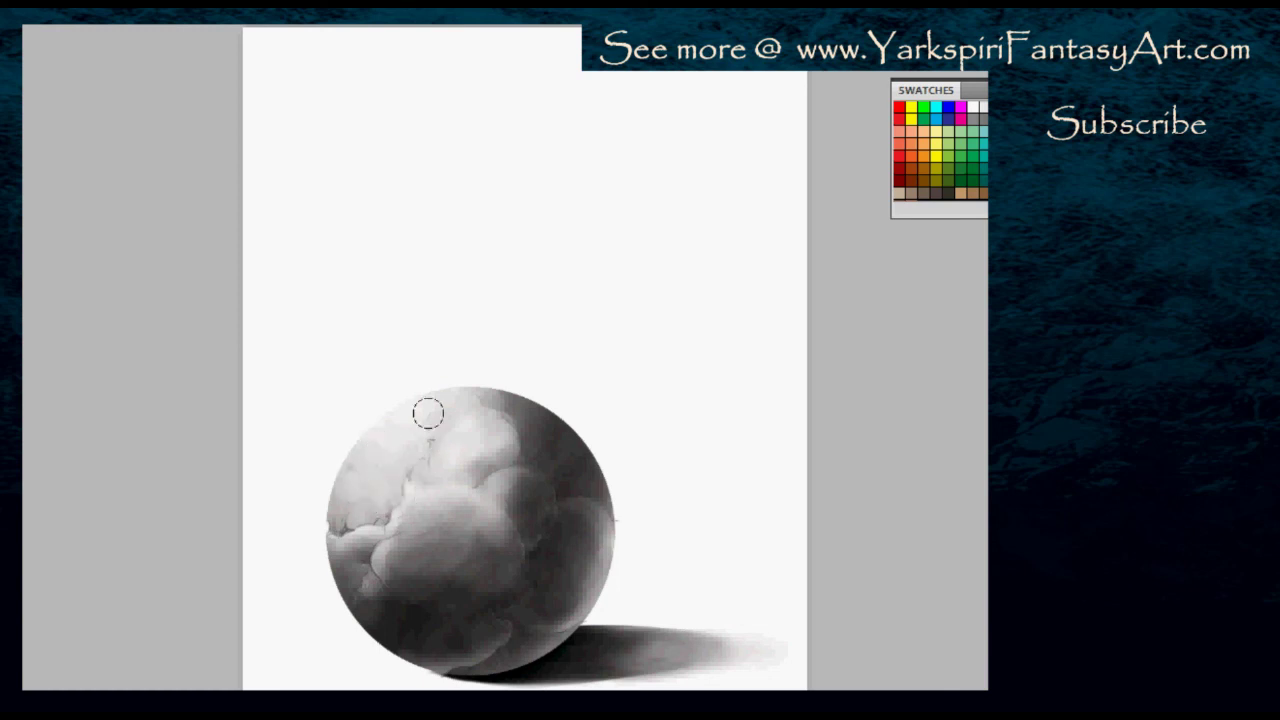